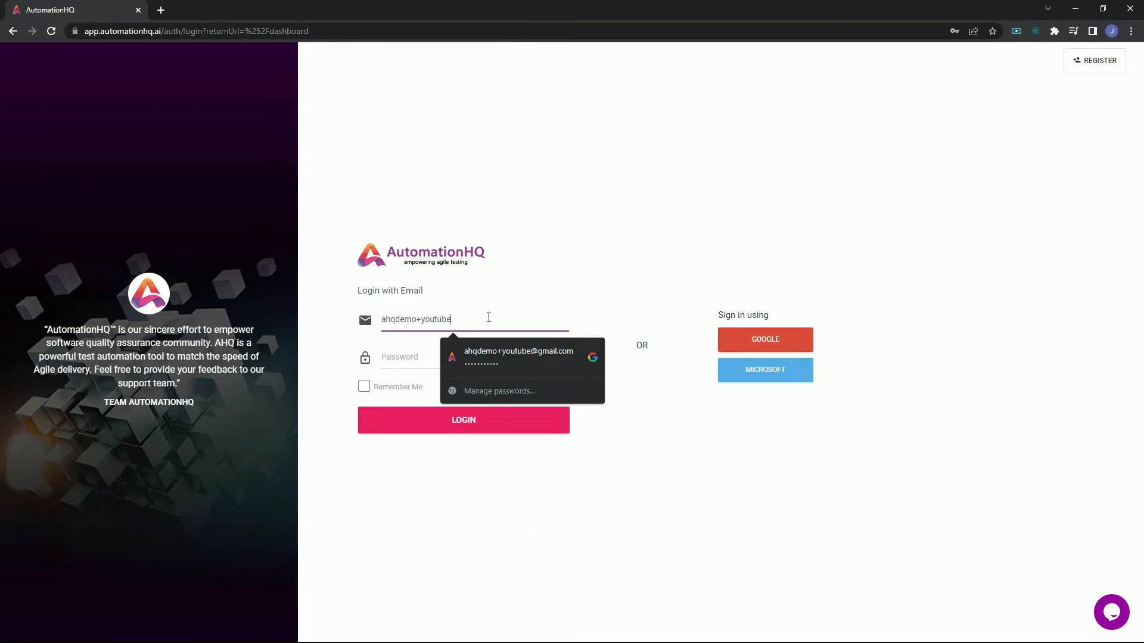
Complete the account e-mail, enter the account password and log in.
{"action": "type", "text": "mail.com"}
{"action": "left_click", "coordinate": [418, 353]}
{"action": "type", "text": "a•••••••••"}
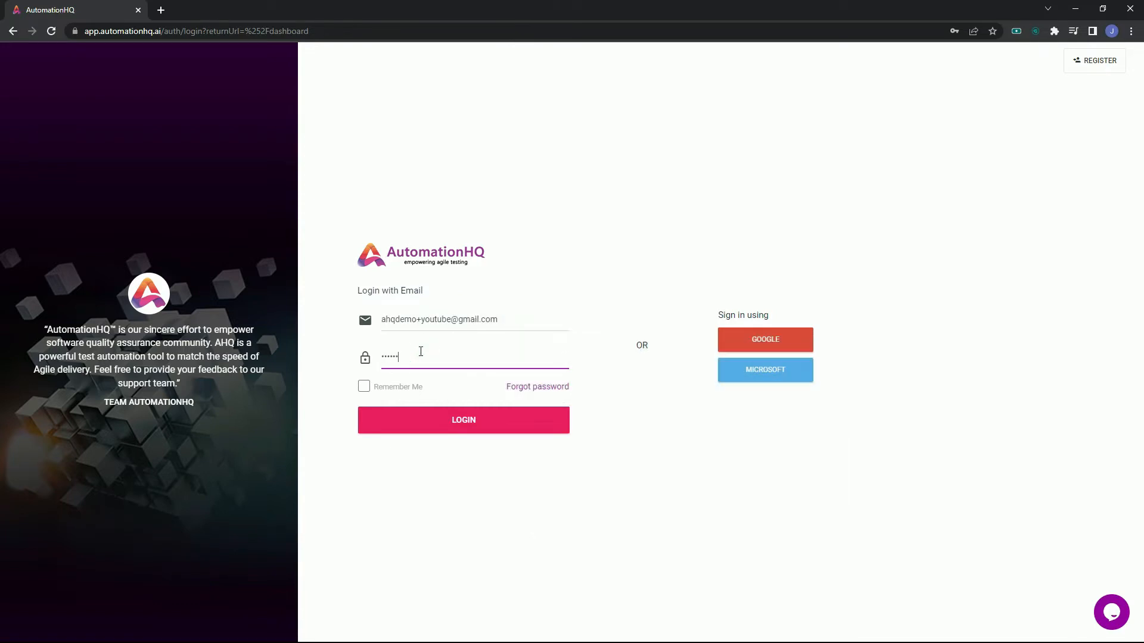
{"action": "left_click", "coordinate": [492, 421]}
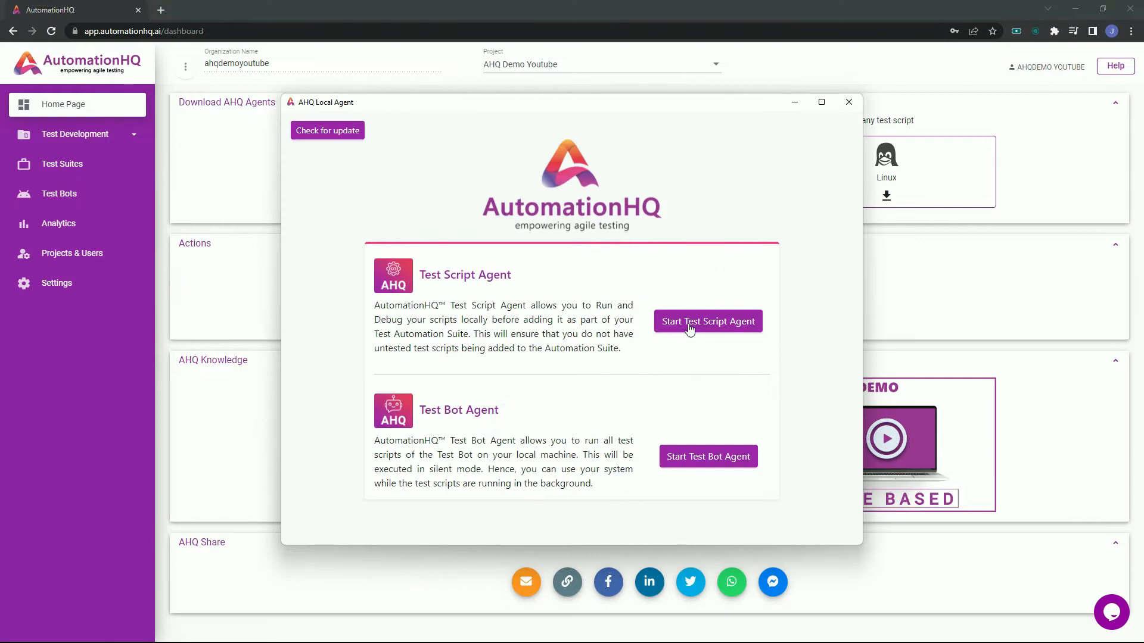
Open the Test Scripts page of the Test Development section.
{"action": "left_click", "coordinate": [689, 327]}
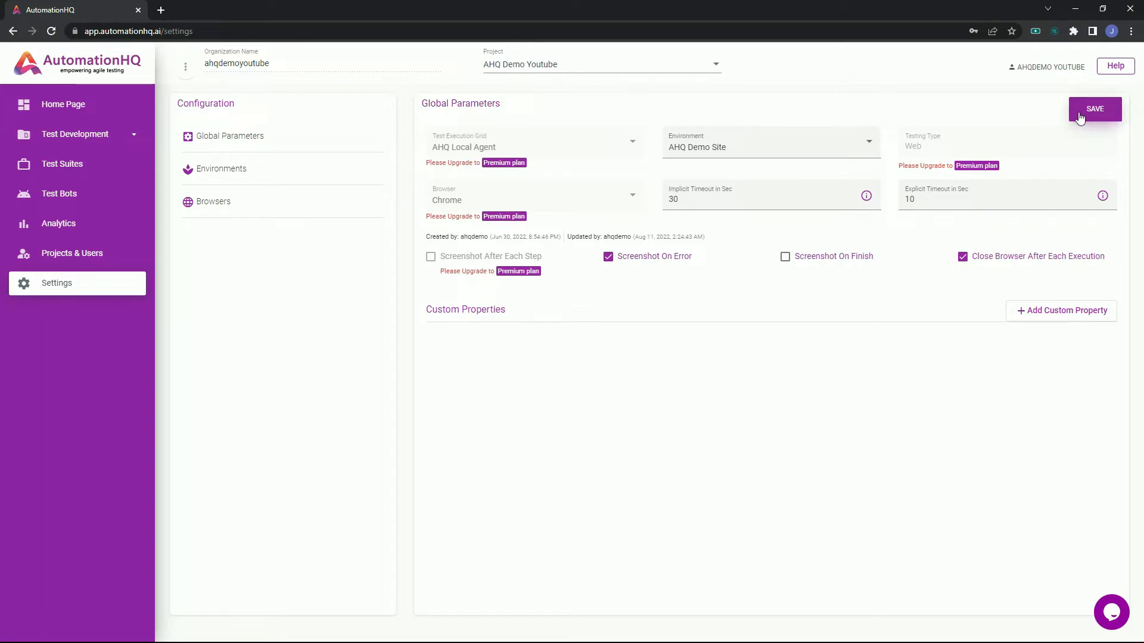
{"action": "left_click", "coordinate": [100, 136]}
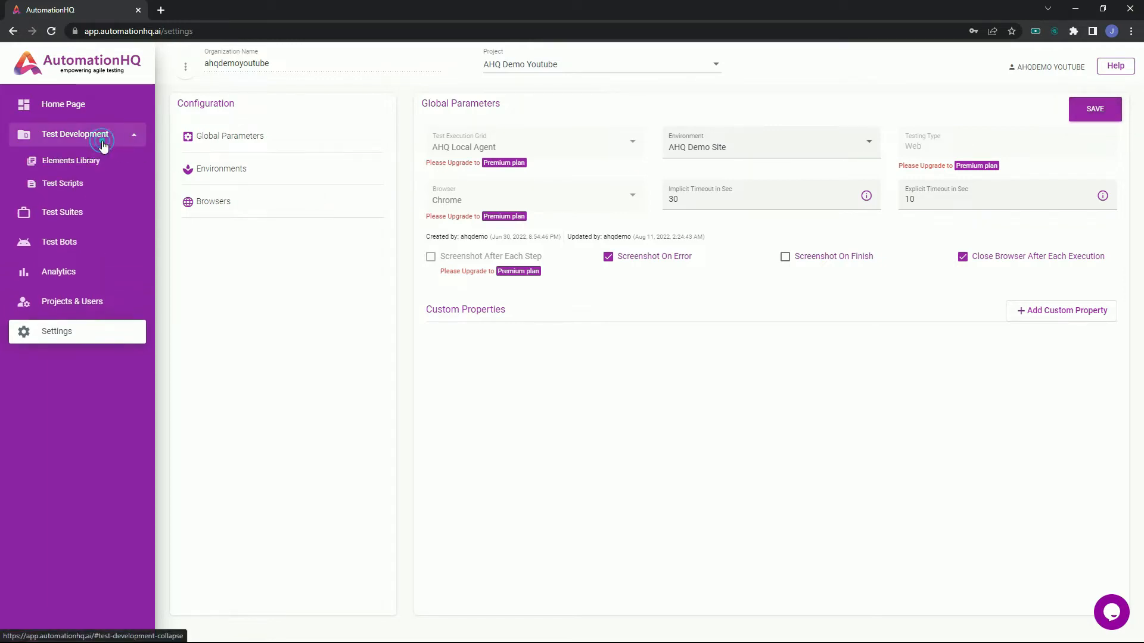
{"action": "left_click", "coordinate": [90, 189]}
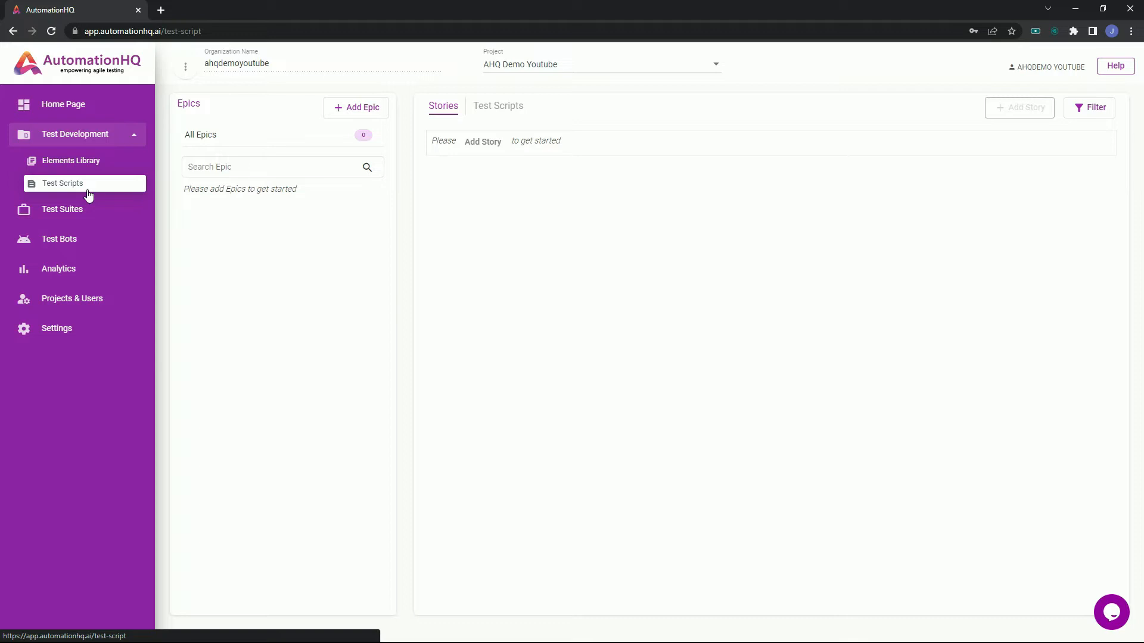
Start a new epic and name it "EPIC: AHQ Demo Testing".
{"action": "left_click", "coordinate": [355, 112]}
{"action": "left_click", "coordinate": [319, 153]}
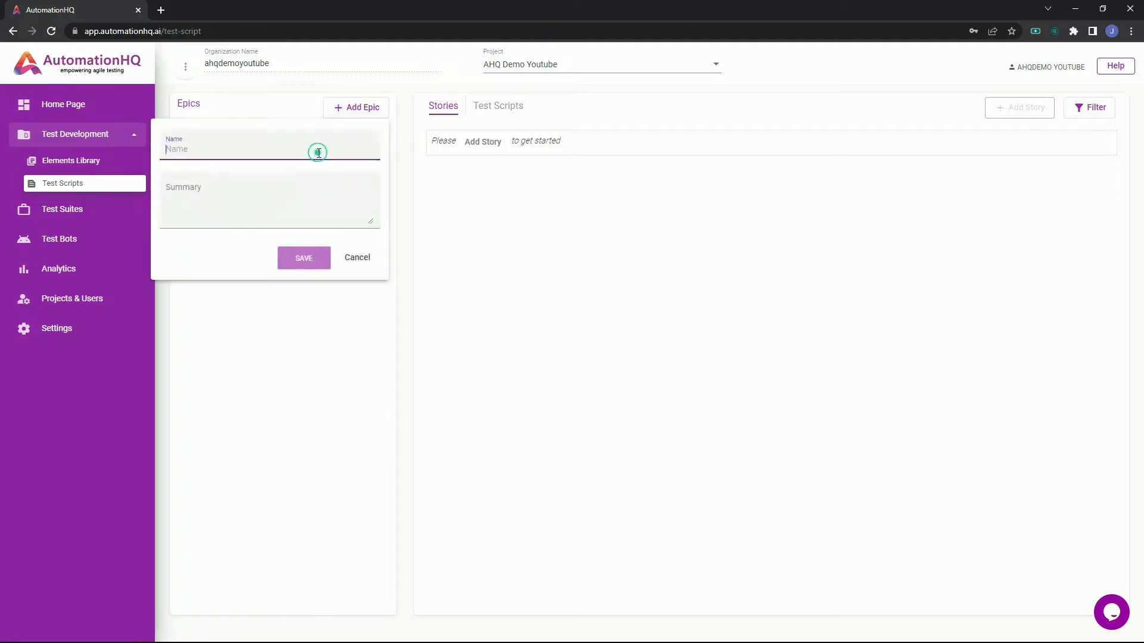
{"action": "type", "text": "EPIC: AHQ D"}
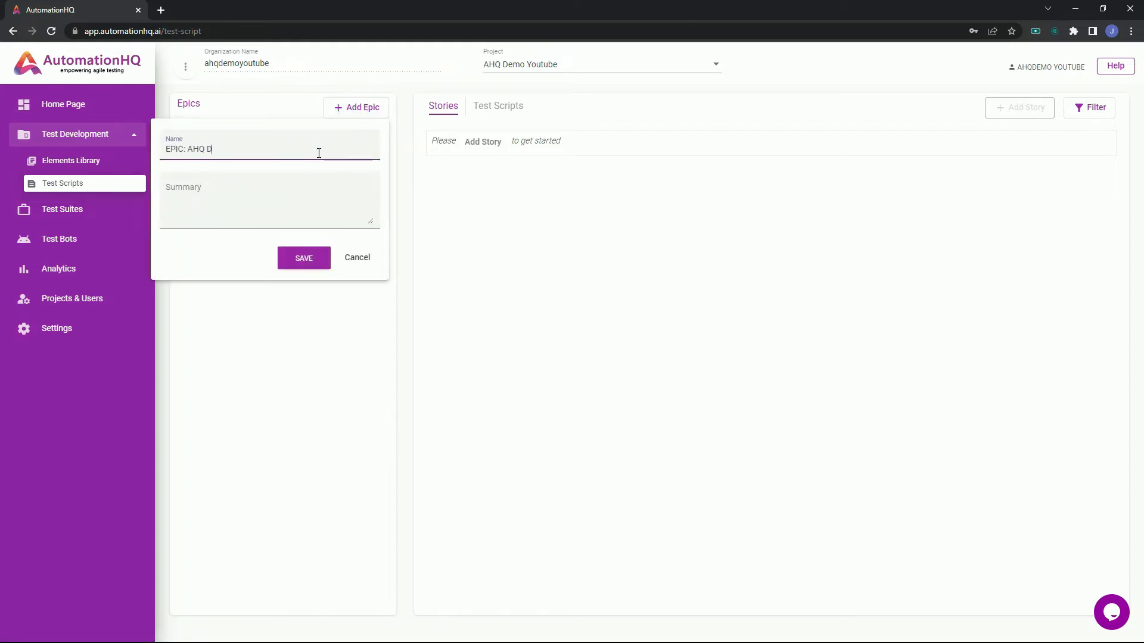
{"action": "type", "text": "emo Testing"}
Copy "AHQ Demo Testing" from the epic's name into its summary and save the epic.
{"action": "left_click_drag", "start_coordinate": [185, 147], "coordinate": [259, 149]}
{"action": "key", "text": "ctrl+c"}
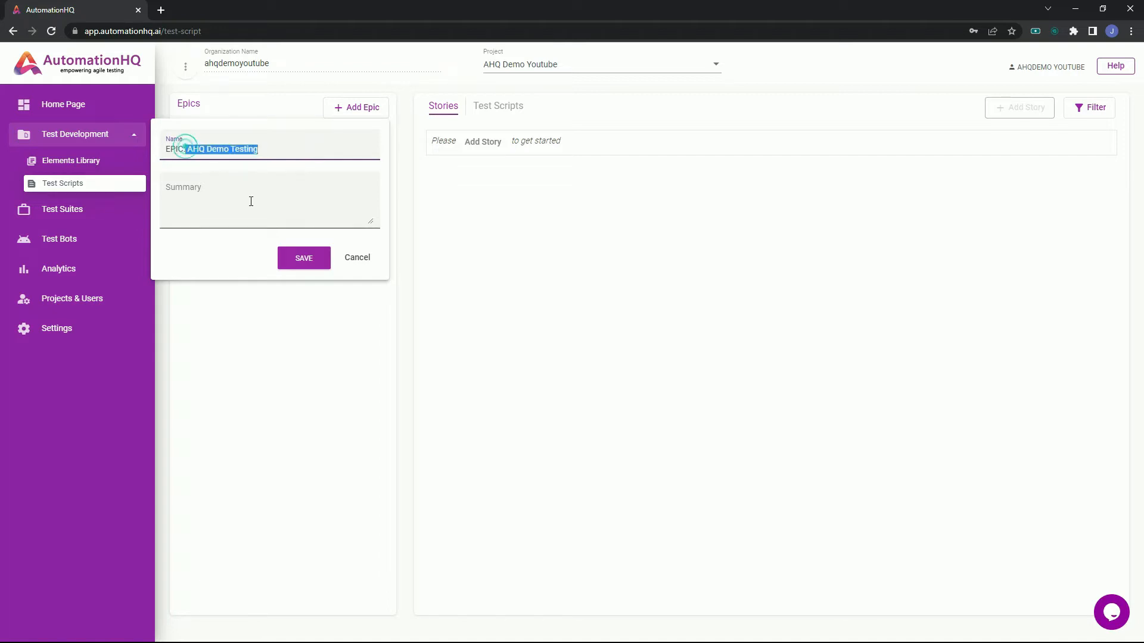
{"action": "left_click", "coordinate": [255, 197]}
{"action": "key", "text": "ctrl+v"}
{"action": "left_click", "coordinate": [168, 196]}
{"action": "key", "text": "BackSpace"}
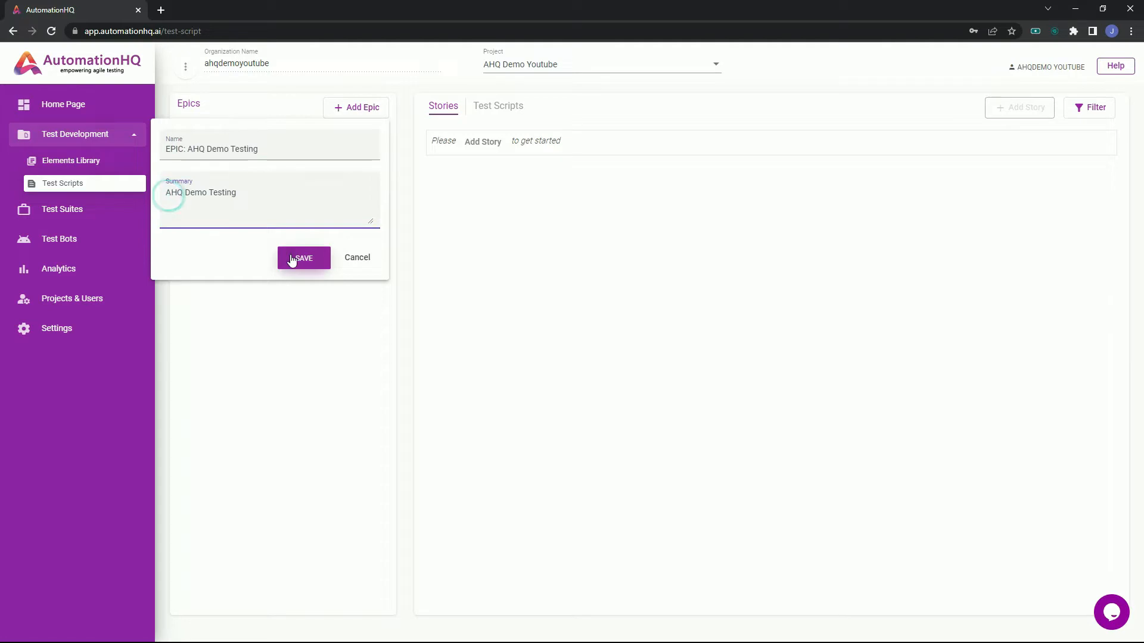
{"action": "left_click", "coordinate": [292, 259]}
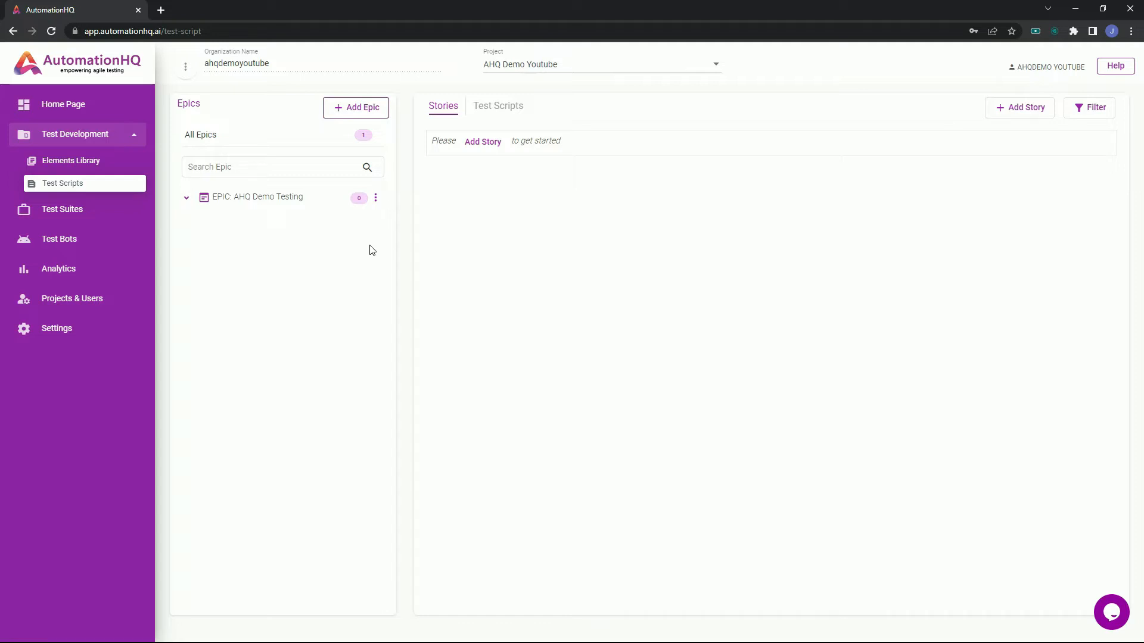
Add and save a story named "Login Functionality" under the epic "EPIC: AHQ Demo Testing".
{"action": "left_click", "coordinate": [1031, 115]}
{"action": "left_click", "coordinate": [992, 147]}
{"action": "type", "text": "epic"}
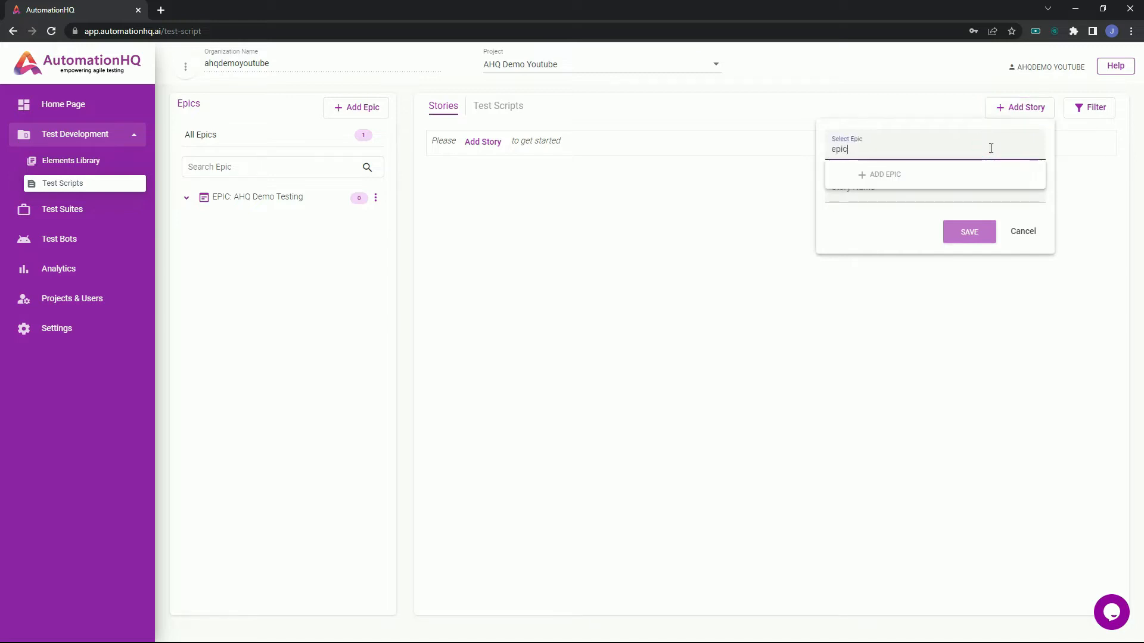
{"action": "left_click", "coordinate": [975, 177]}
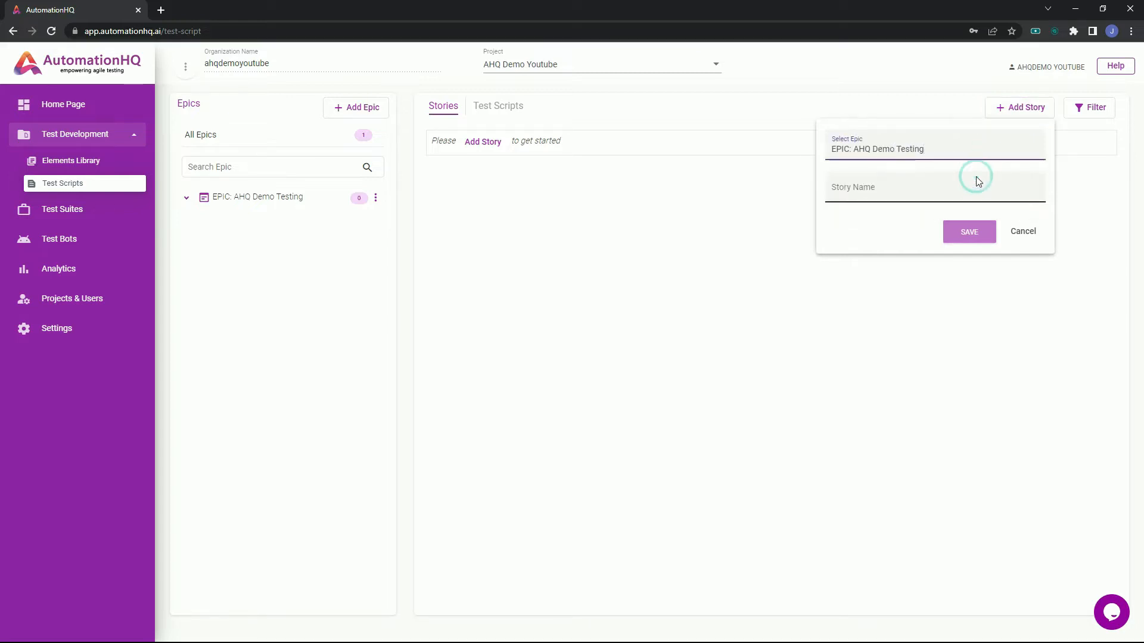
{"action": "left_click", "coordinate": [973, 185]}
{"action": "type", "text": "Logi"}
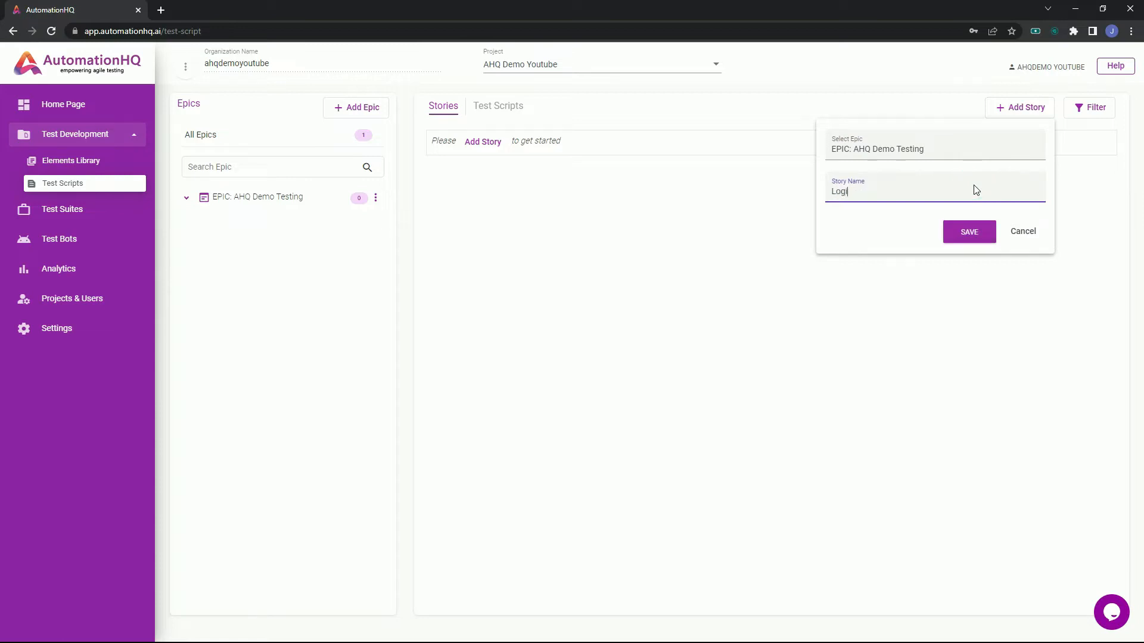
{"action": "type", "text": "n Functionality"}
{"action": "left_click", "coordinate": [966, 236]}
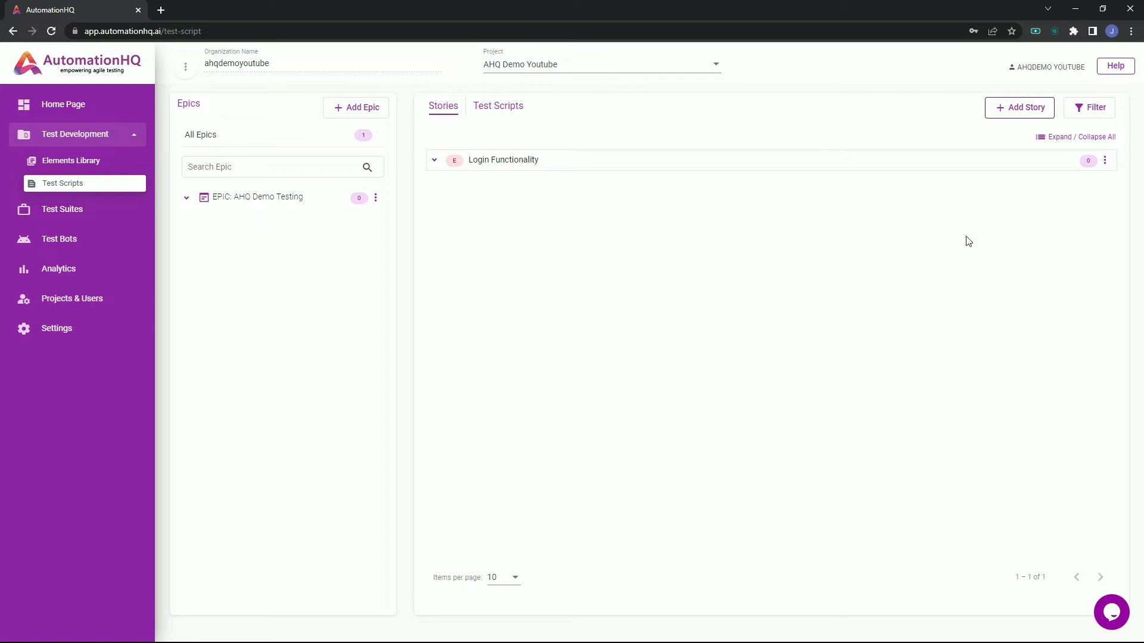
Create a test script in the Login Functionality story with "Verify Valid Login" as its name and description.
{"action": "left_click", "coordinate": [519, 161]}
{"action": "left_click", "coordinate": [522, 178]}
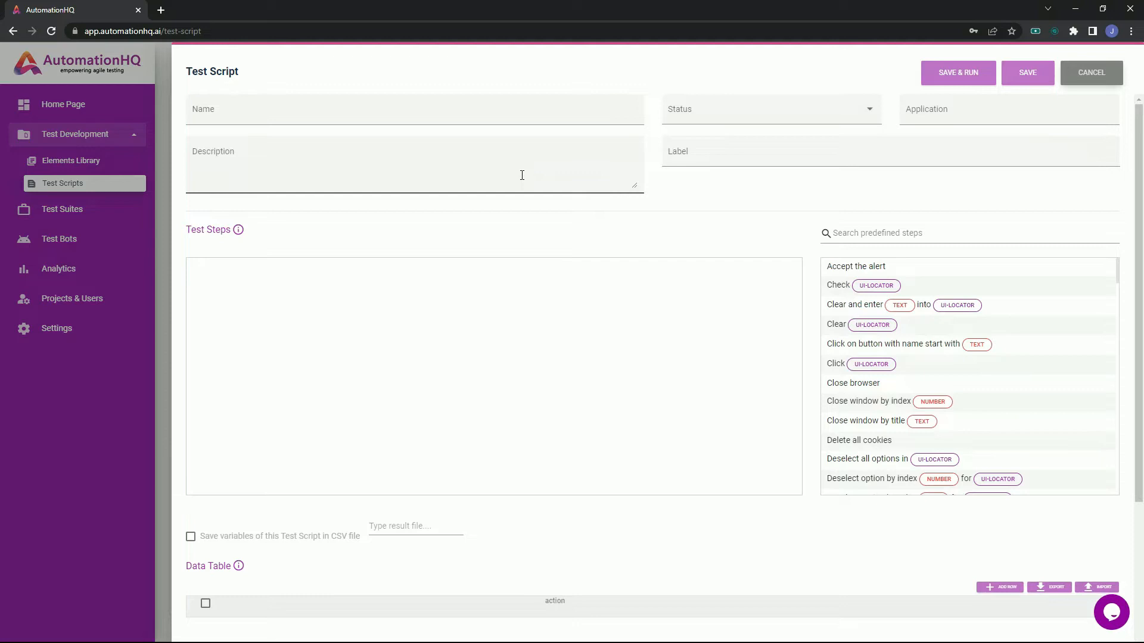
{"action": "left_click", "coordinate": [527, 111]}
{"action": "type", "text": "Verify Valid"}
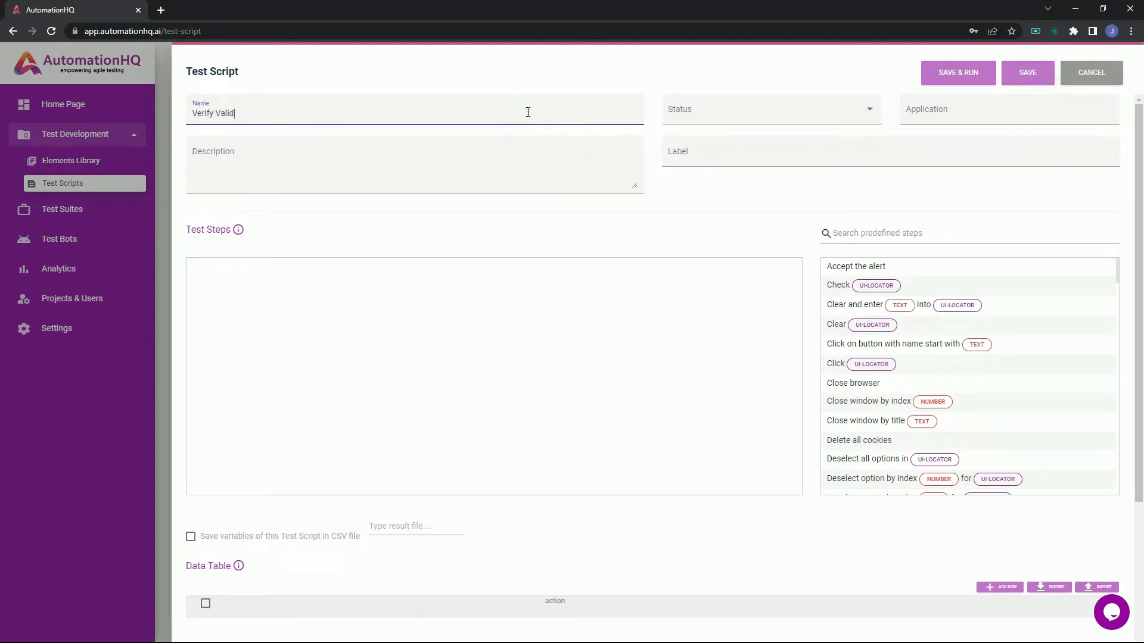
{"action": "type", "text": " Login"}
{"action": "key", "text": "ctrl+a"}
{"action": "left_click", "coordinate": [533, 150]}
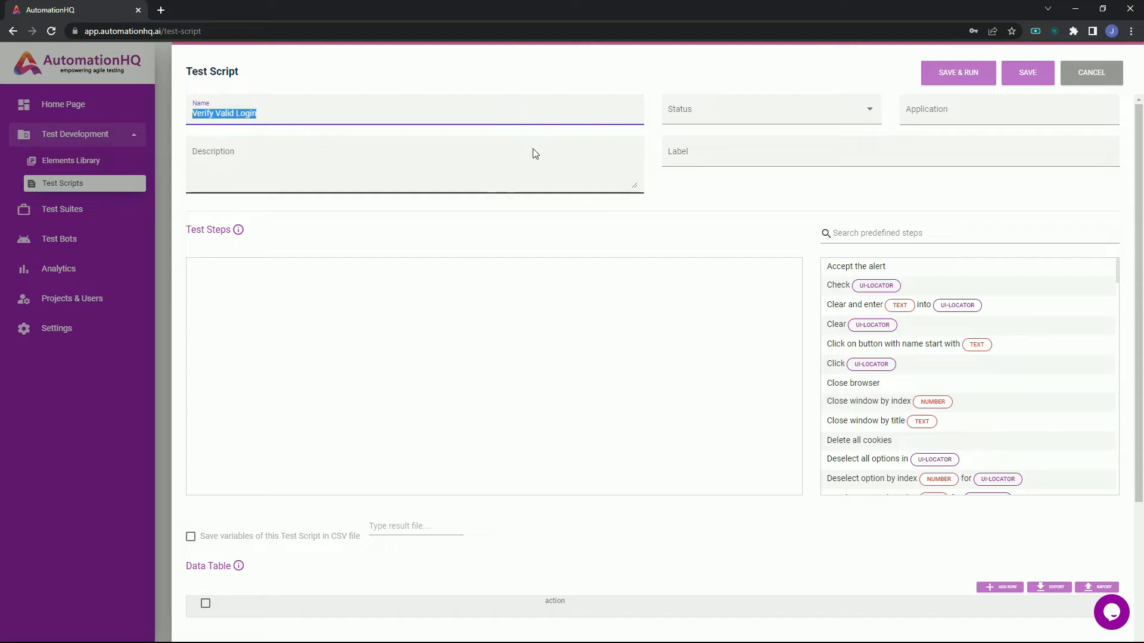
{"action": "key", "text": "ctrl+v"}
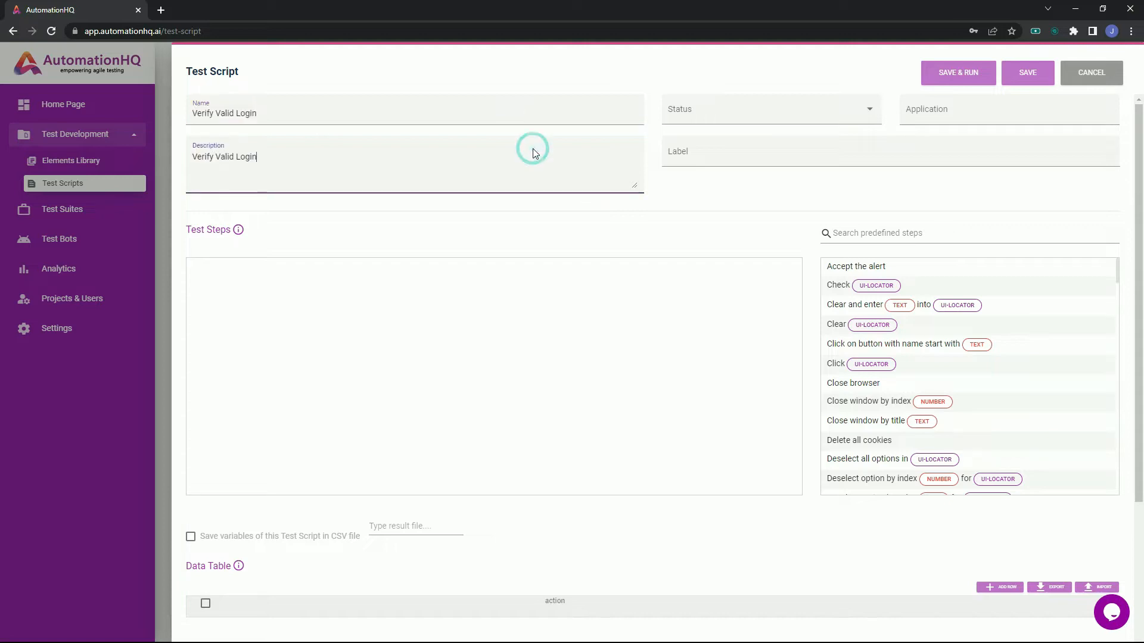
Set the test script's status to In Progress and its application to AHQ Demo Site.
{"action": "left_click", "coordinate": [703, 112]}
{"action": "left_click", "coordinate": [694, 126]}
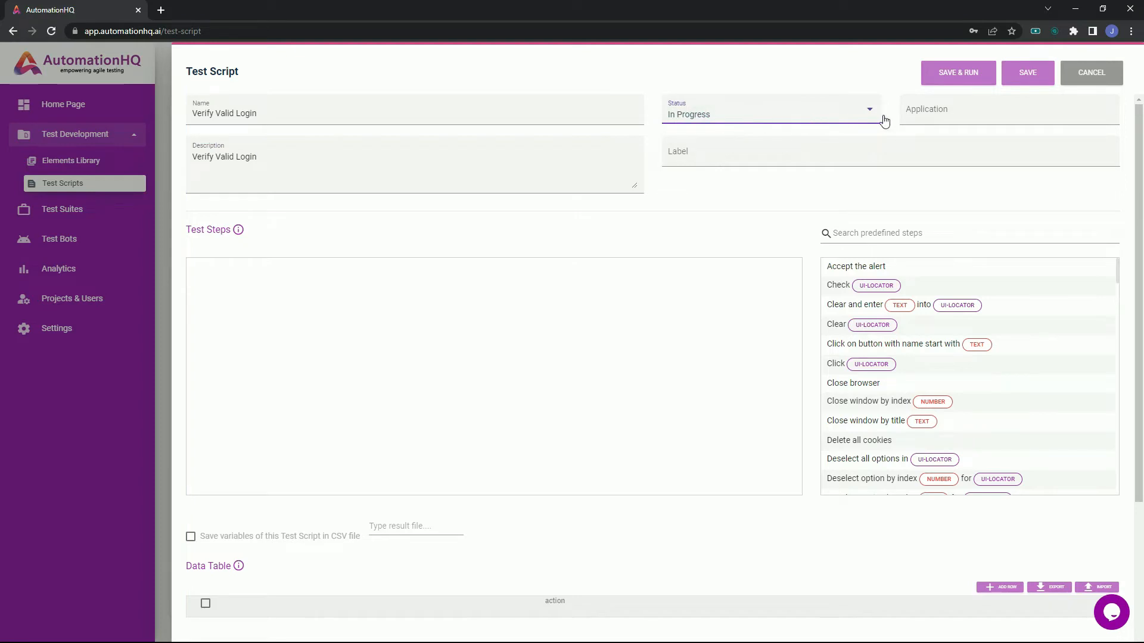
{"action": "left_click", "coordinate": [917, 111]}
{"action": "left_click", "coordinate": [943, 138]}
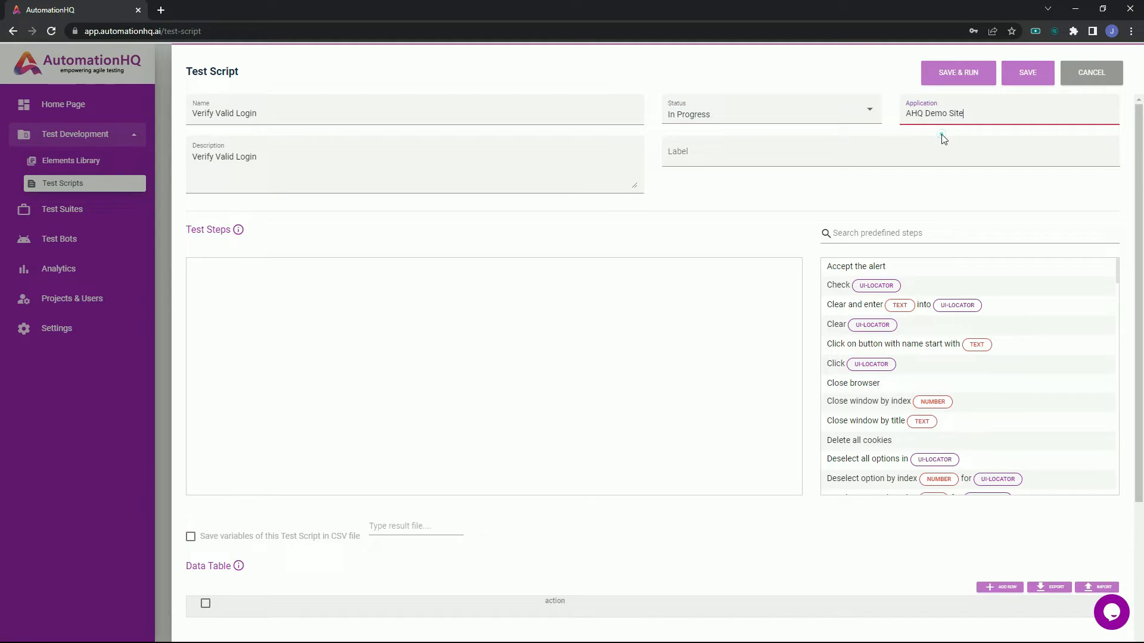
Add the labels "login" and "demo" to the test script.
{"action": "left_click", "coordinate": [945, 156]}
{"action": "type", "text": "login"}
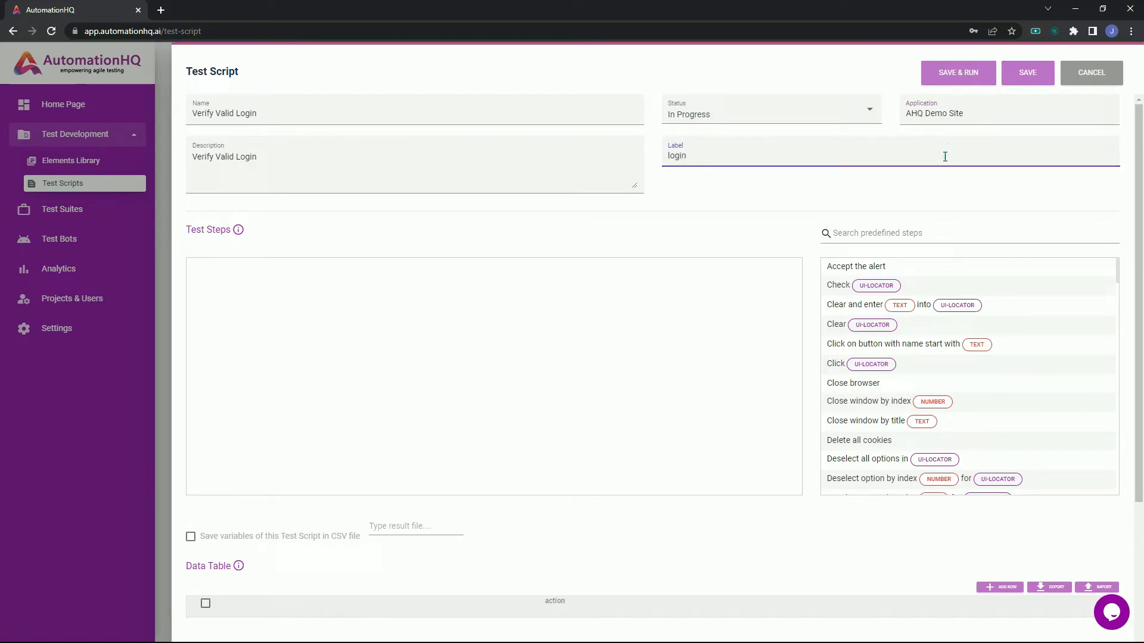
{"action": "key", "text": "Return"}
{"action": "type", "text": "demo"}
{"action": "key", "text": "Return"}
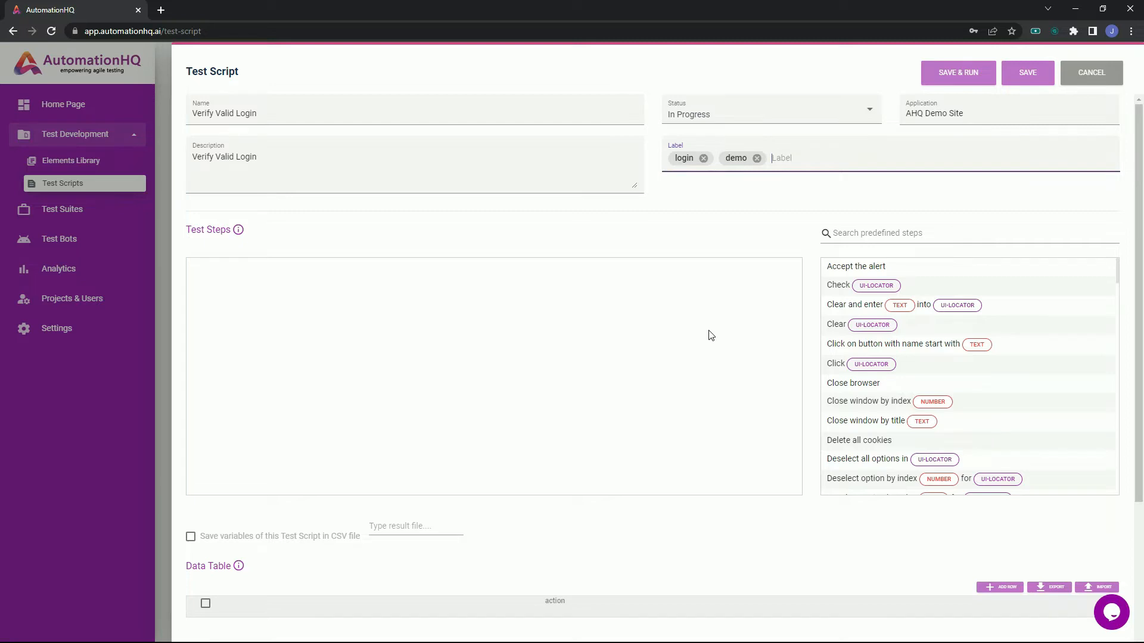
Search the predefined steps for "browser" and add "Open Web Browser and go to page" to the test steps.
{"action": "left_click", "coordinate": [888, 236]}
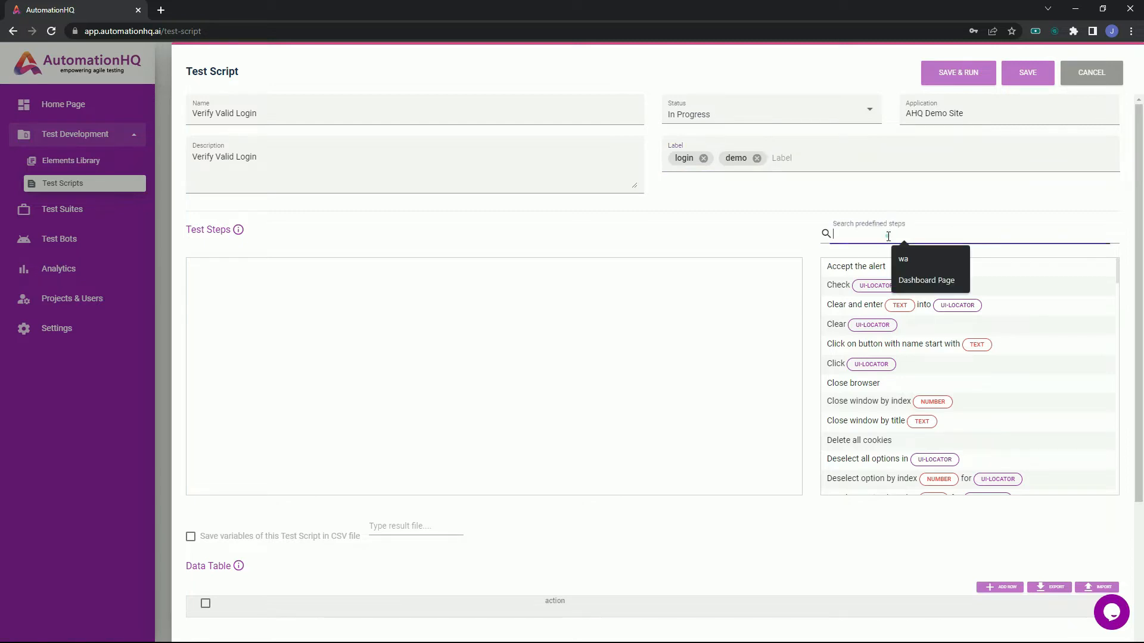
{"action": "type", "text": "browser"}
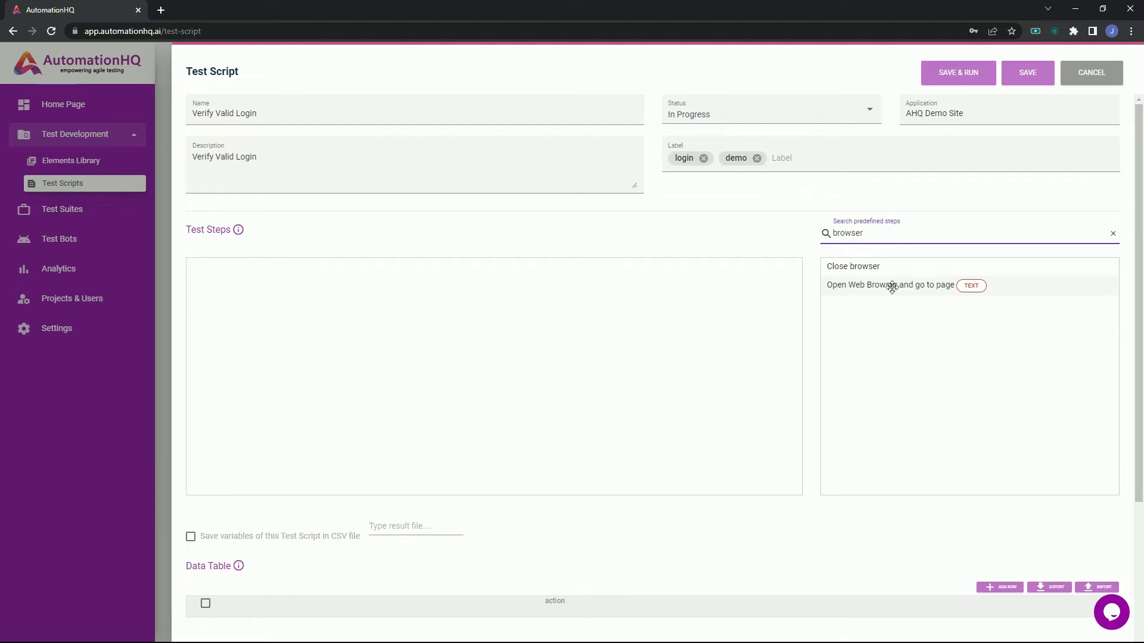
{"action": "left_click_drag", "start_coordinate": [892, 288], "coordinate": [553, 321]}
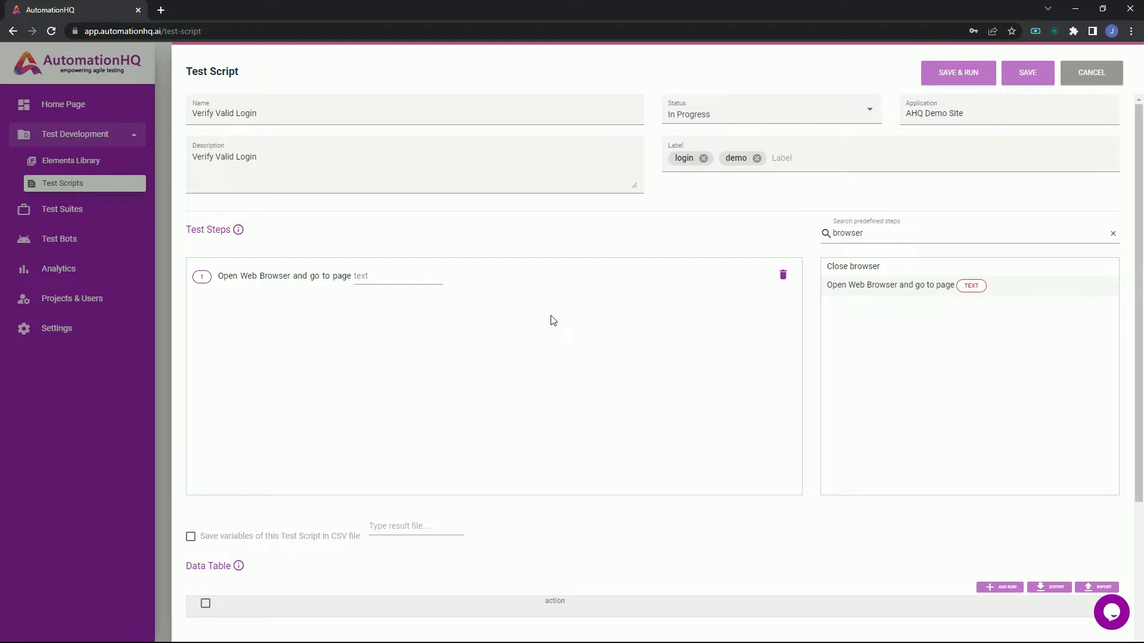
Set the page address of the Open Web Browser step to automationhq.ai/demo_site1.
{"action": "left_click", "coordinate": [391, 279]}
{"action": "type", "text": "automationh"}
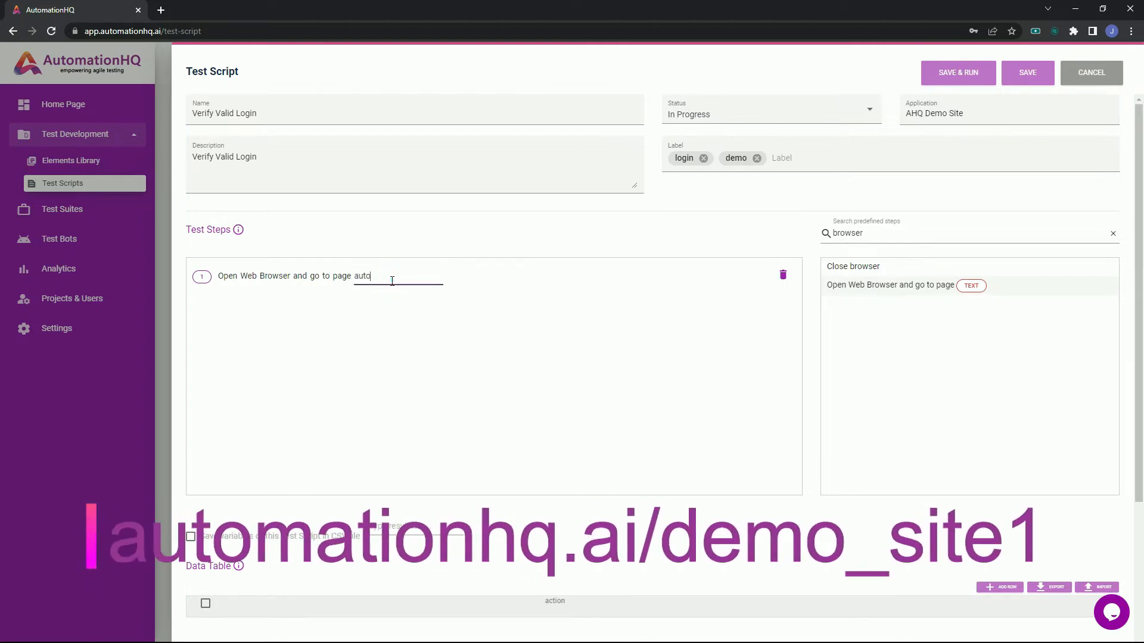
{"action": "type", "text": "q.ai/demo_site1"}
{"action": "key", "text": "Return"}
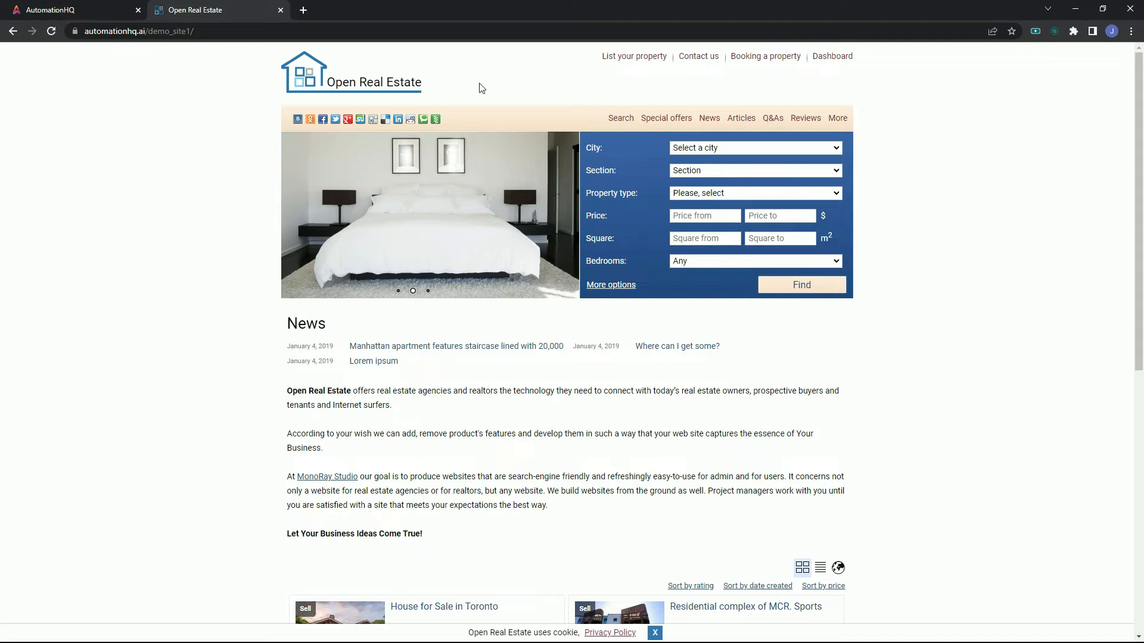
Open the Login page from the Dashboard link on the Open Real Estate demo site.
{"action": "mouse_move", "coordinate": [833, 57]}
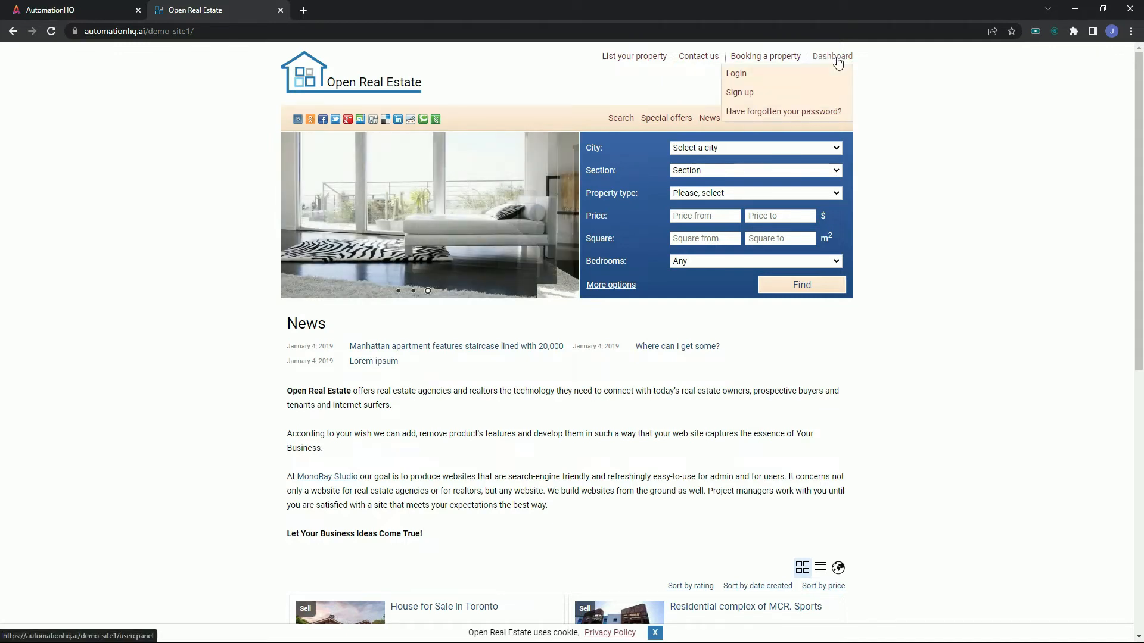
{"action": "left_click", "coordinate": [734, 75]}
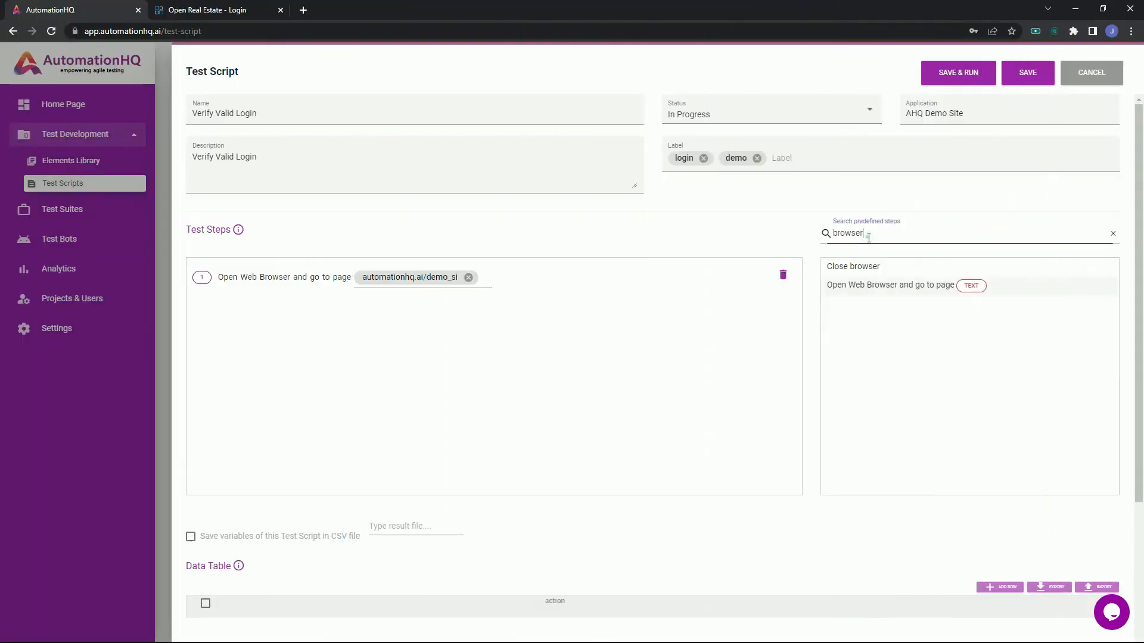
Back in the AutomationHQ test script, find and add a Mouse Over step that targets the home page's Dashboard Link.
{"action": "double_click", "coordinate": [868, 237]}
{"action": "type", "text": "mouse"}
{"action": "left_click_drag", "start_coordinate": [882, 271], "coordinate": [610, 369]}
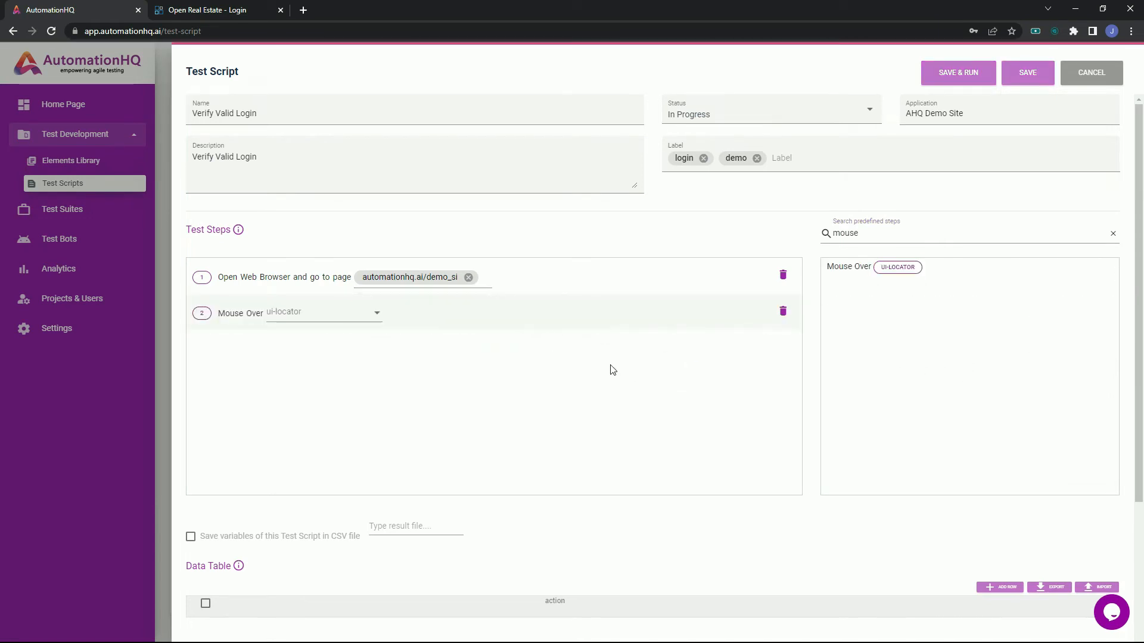
{"action": "left_click", "coordinate": [359, 313]}
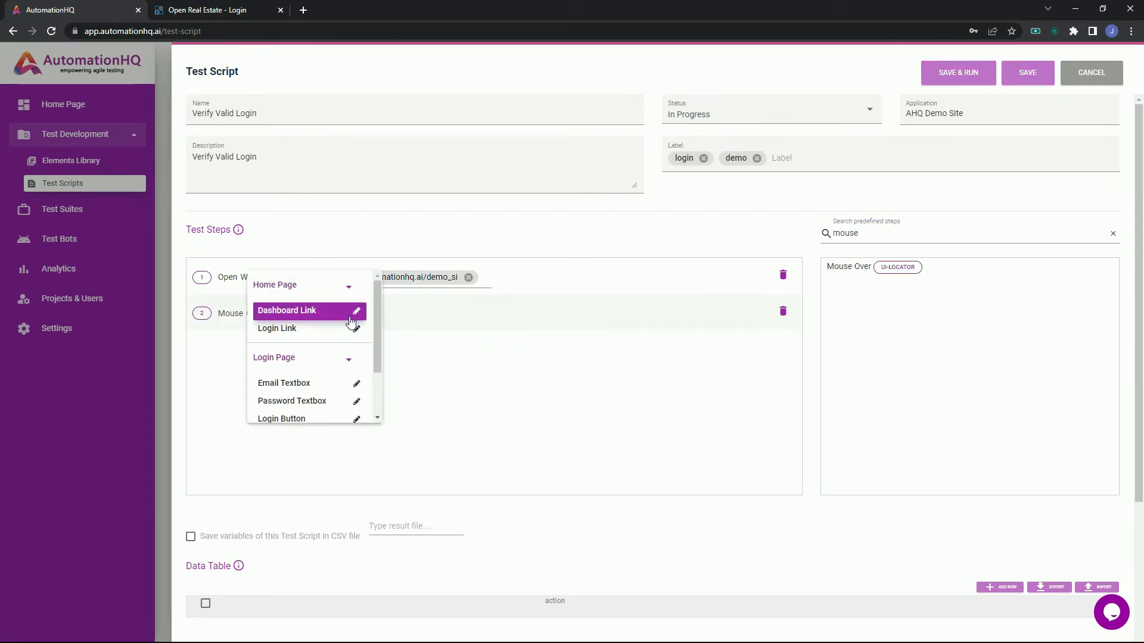
{"action": "left_click", "coordinate": [327, 314]}
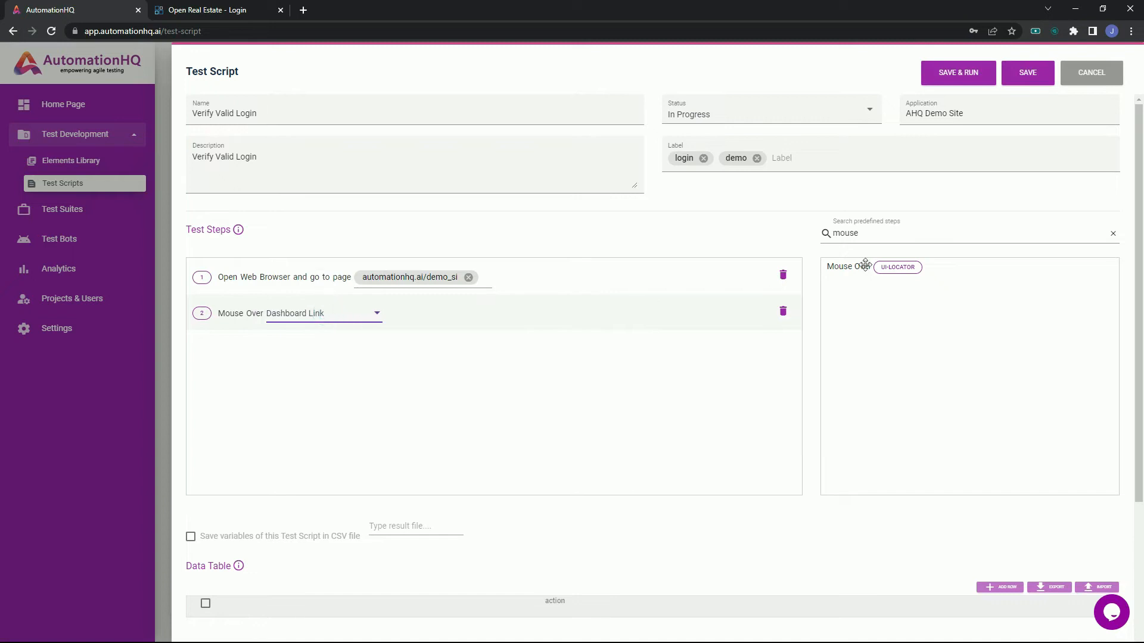
Clear the predefined-step search and add a Click step that targets the home page's Login Link.
{"action": "left_click", "coordinate": [1113, 234]}
{"action": "left_click_drag", "start_coordinate": [879, 355], "coordinate": [617, 373]}
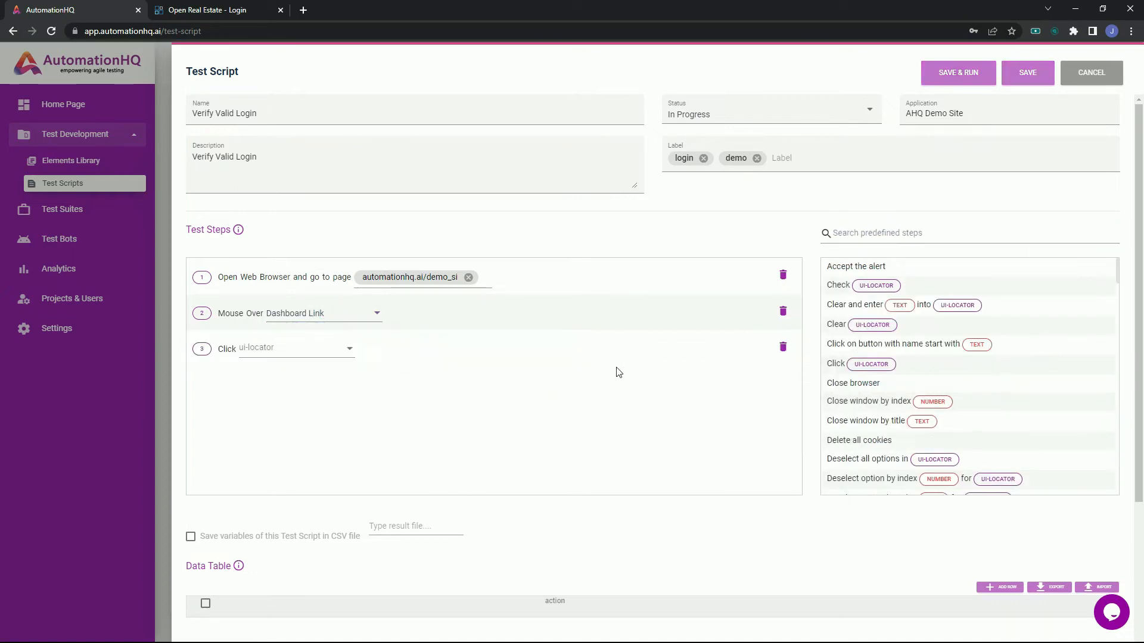
{"action": "left_click", "coordinate": [337, 353]}
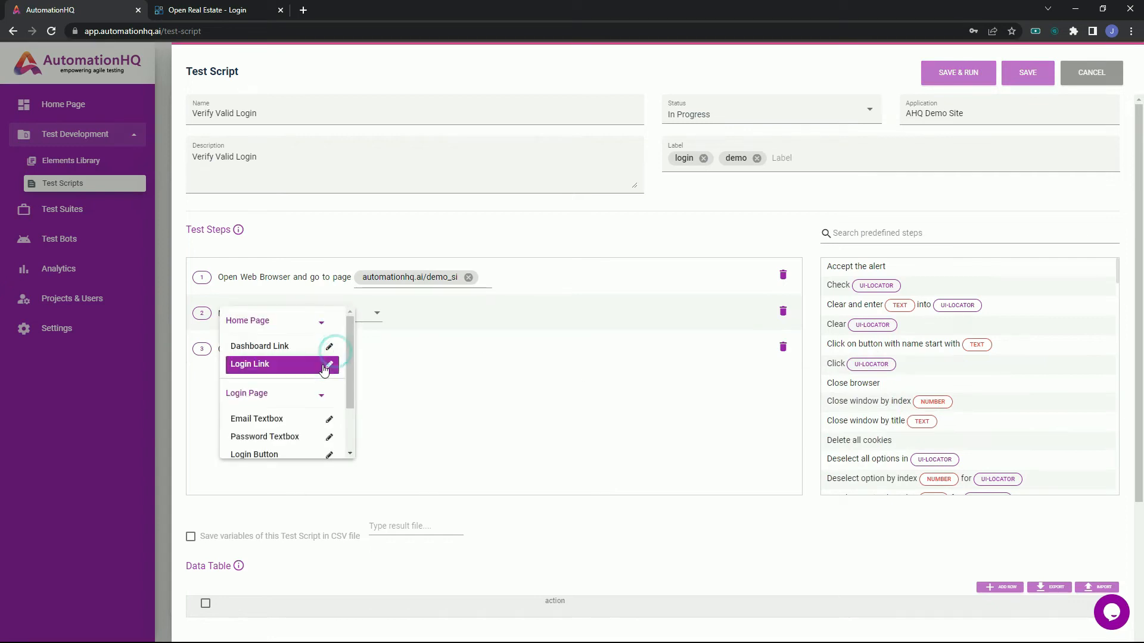
{"action": "left_click", "coordinate": [324, 368]}
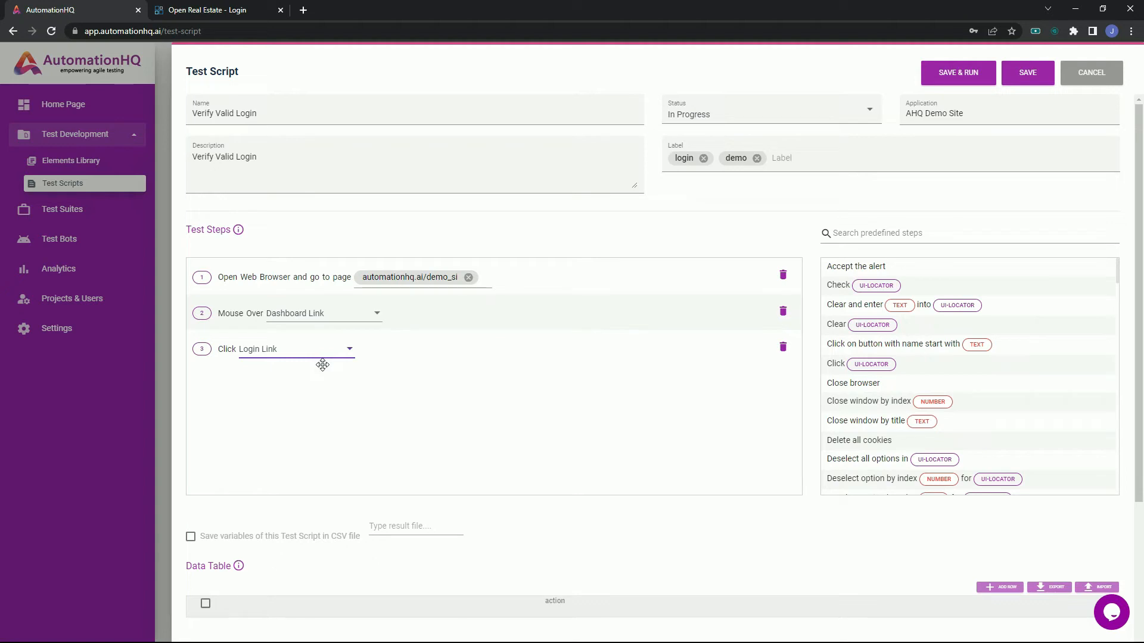
Search the predefined steps for "wa" and add a step waiting 3 seconds for visibility of the login page's Email Textbox.
{"action": "left_click", "coordinate": [825, 233]}
{"action": "type", "text": "wa"}
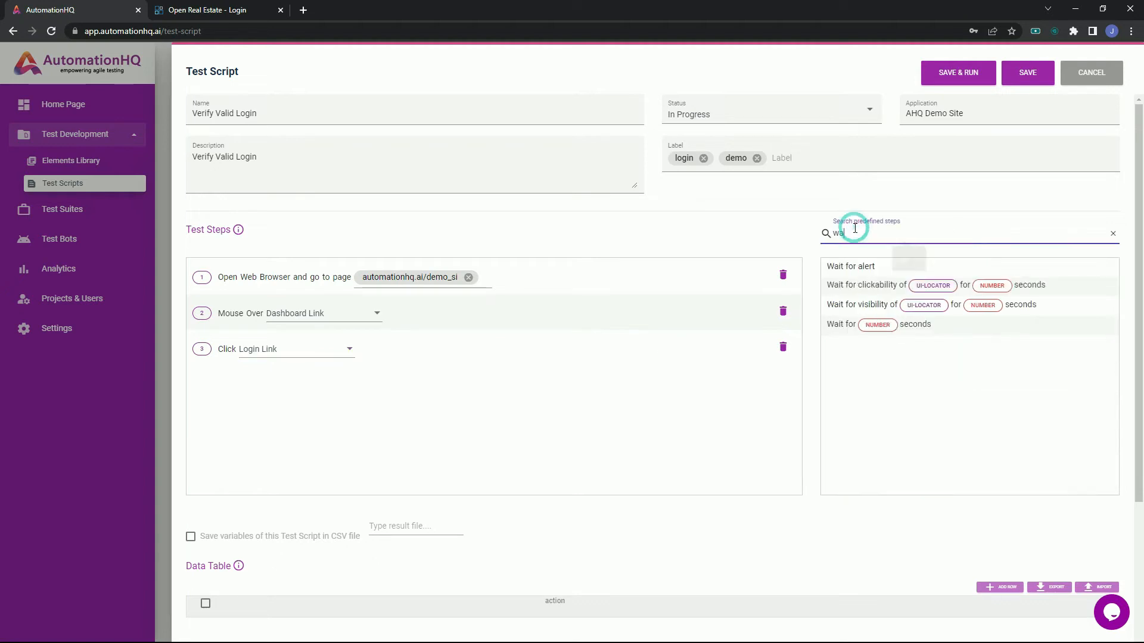
{"action": "left_click_drag", "start_coordinate": [879, 309], "coordinate": [455, 451]}
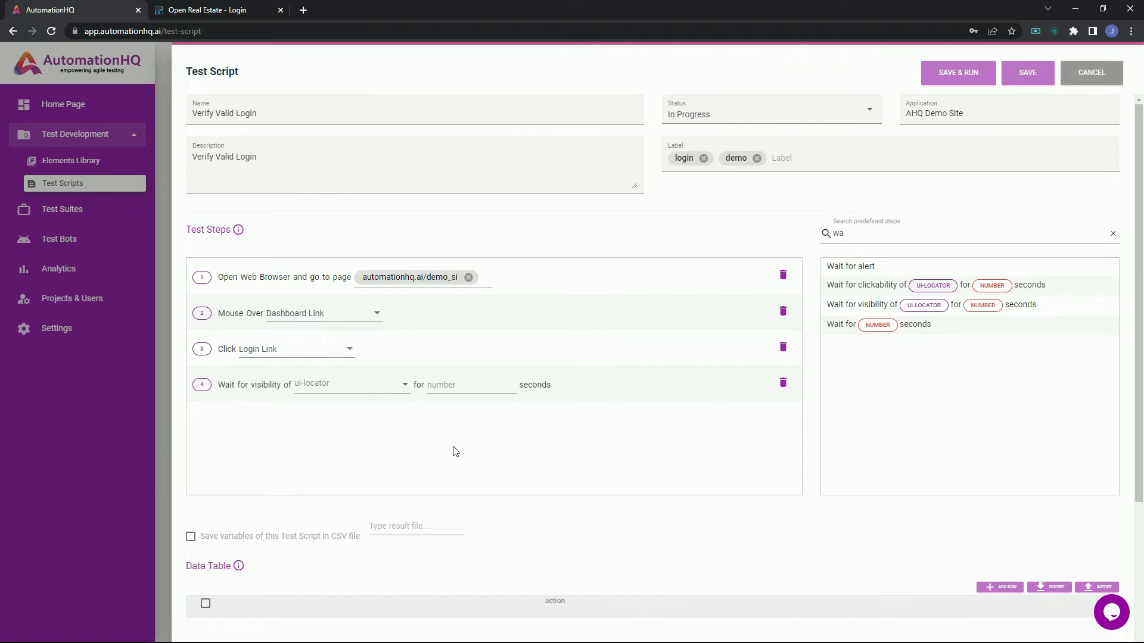
{"action": "left_click", "coordinate": [366, 399]}
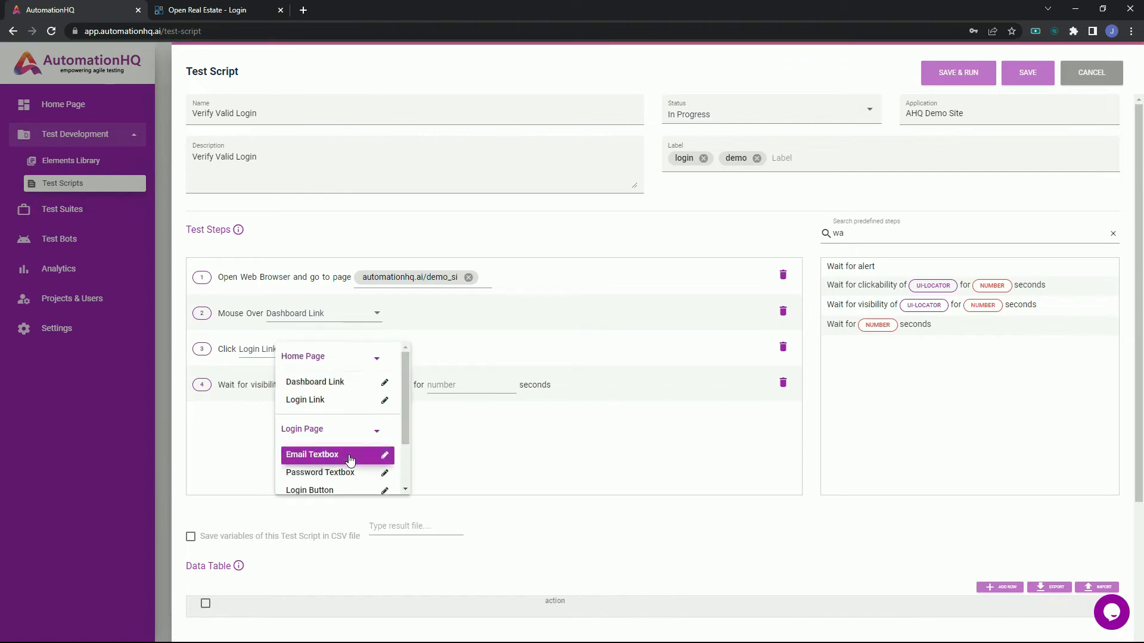
{"action": "left_click", "coordinate": [351, 456]}
{"action": "left_click", "coordinate": [448, 388]}
{"action": "type", "text": "3"}
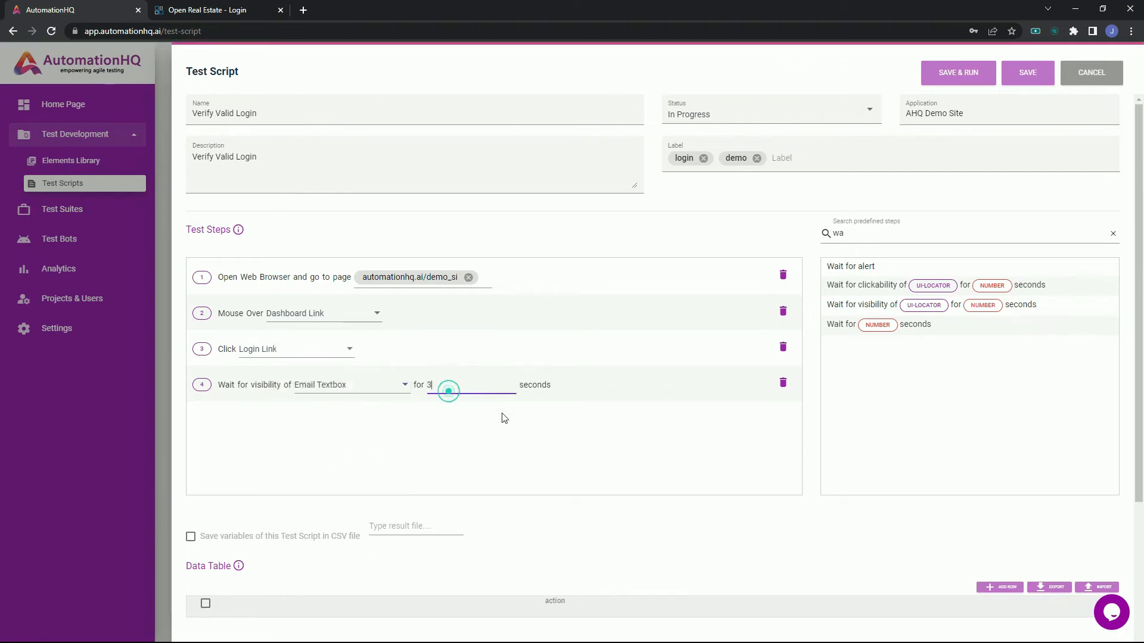
{"action": "left_click", "coordinate": [610, 451]}
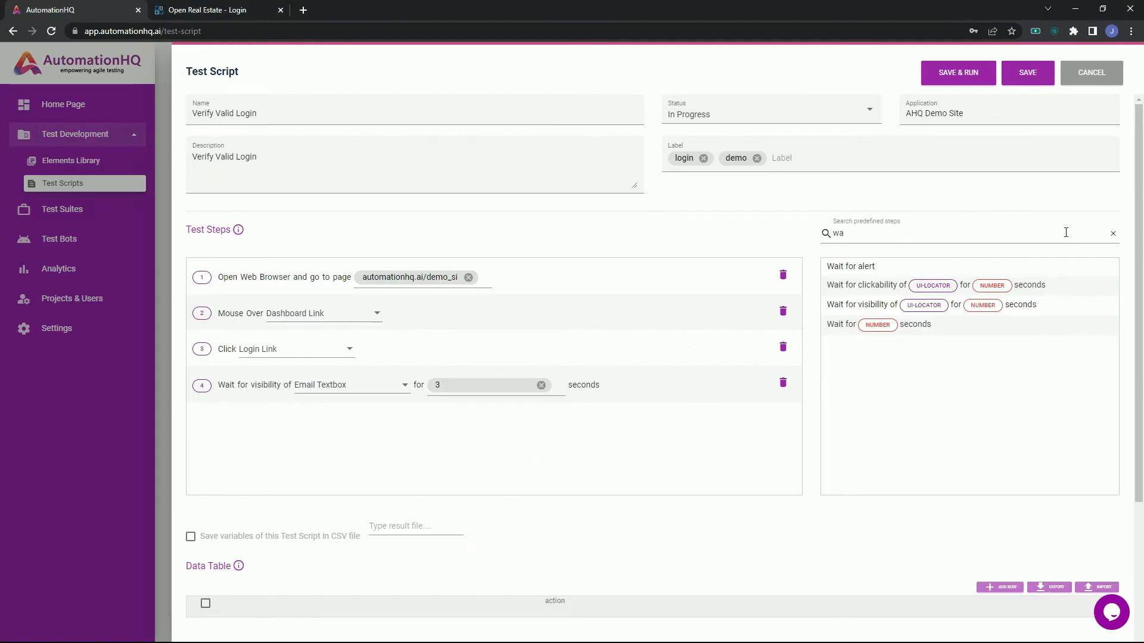
Search the predefined steps for "enter" and add an Enter text step that puts the demo account's e-mail into the Email Textbox.
{"action": "left_click", "coordinate": [1109, 235]}
{"action": "type", "text": "enter"}
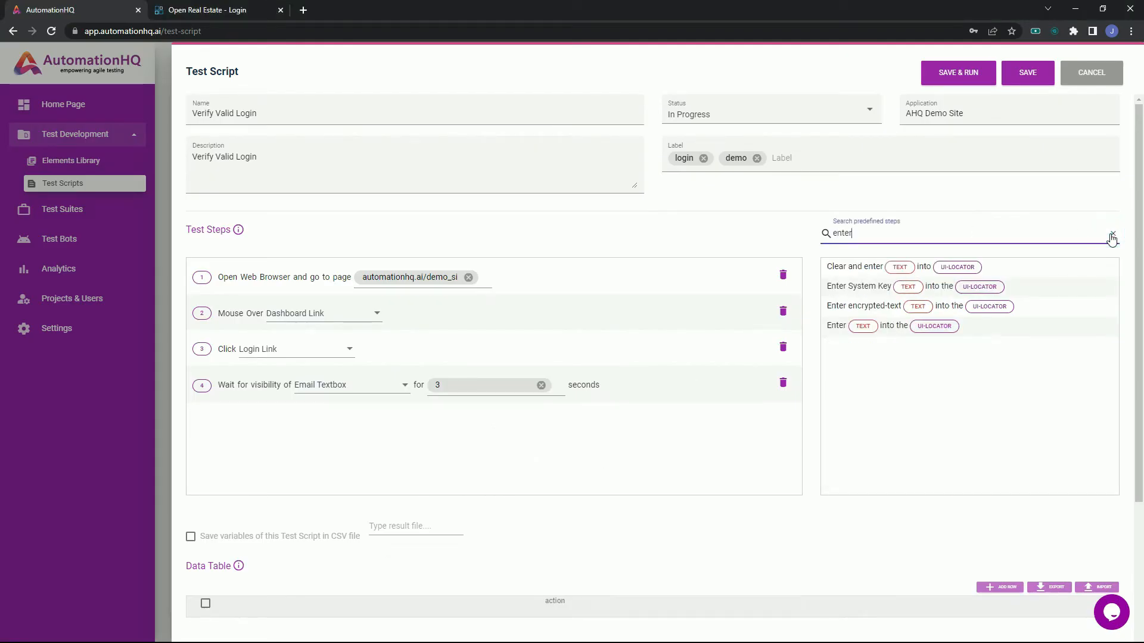
{"action": "left_click_drag", "start_coordinate": [1012, 329], "coordinate": [653, 475]}
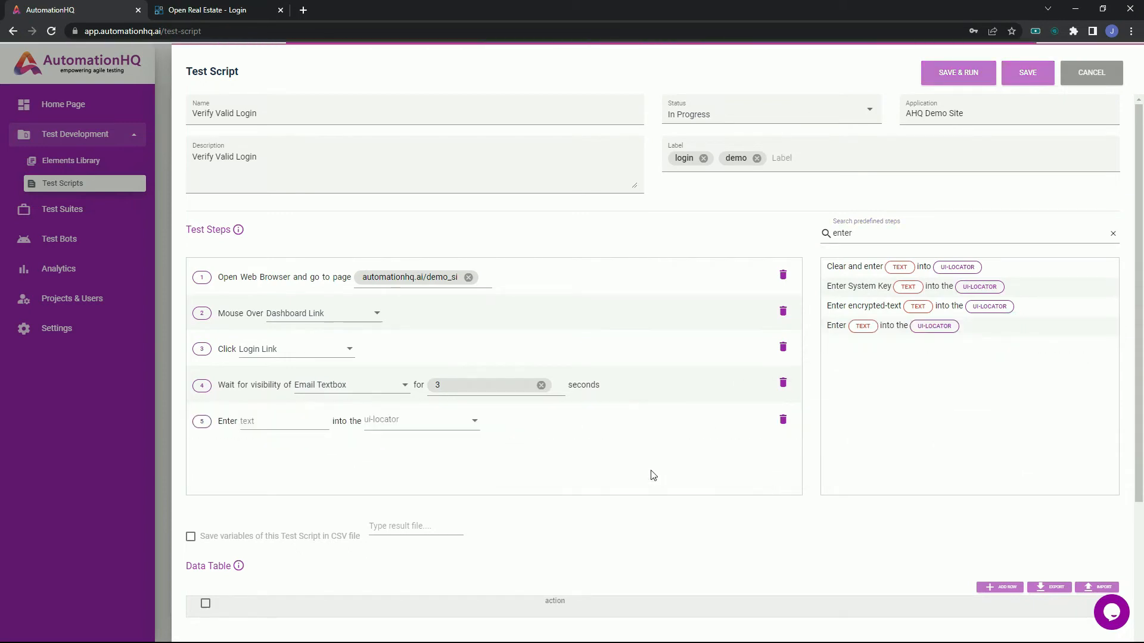
{"action": "left_click", "coordinate": [298, 425]}
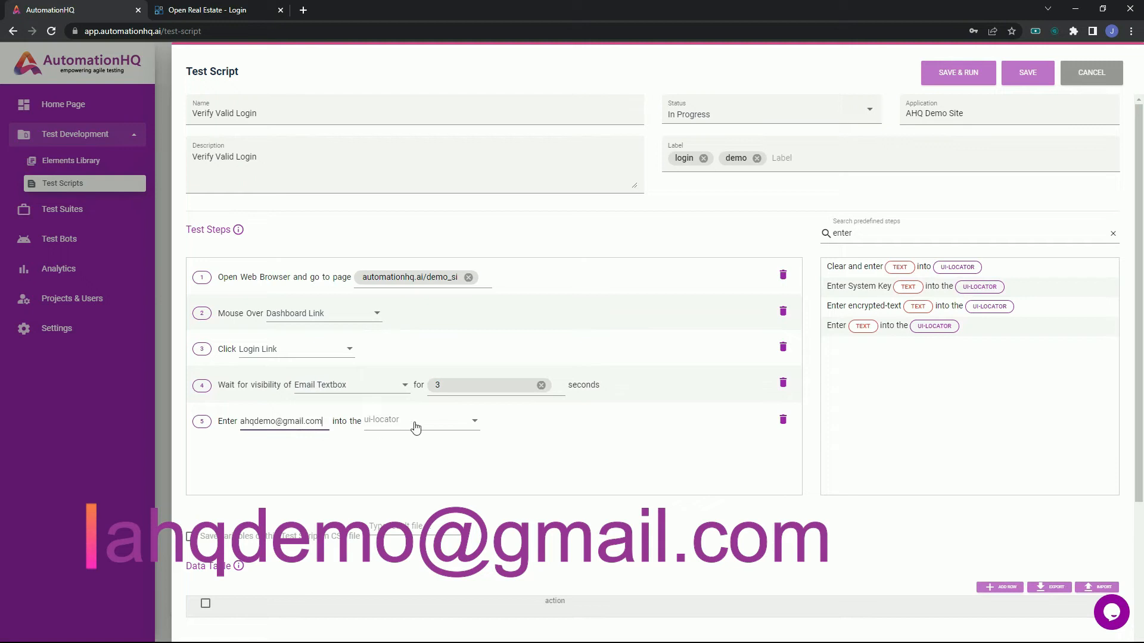
{"action": "left_click", "coordinate": [415, 426]}
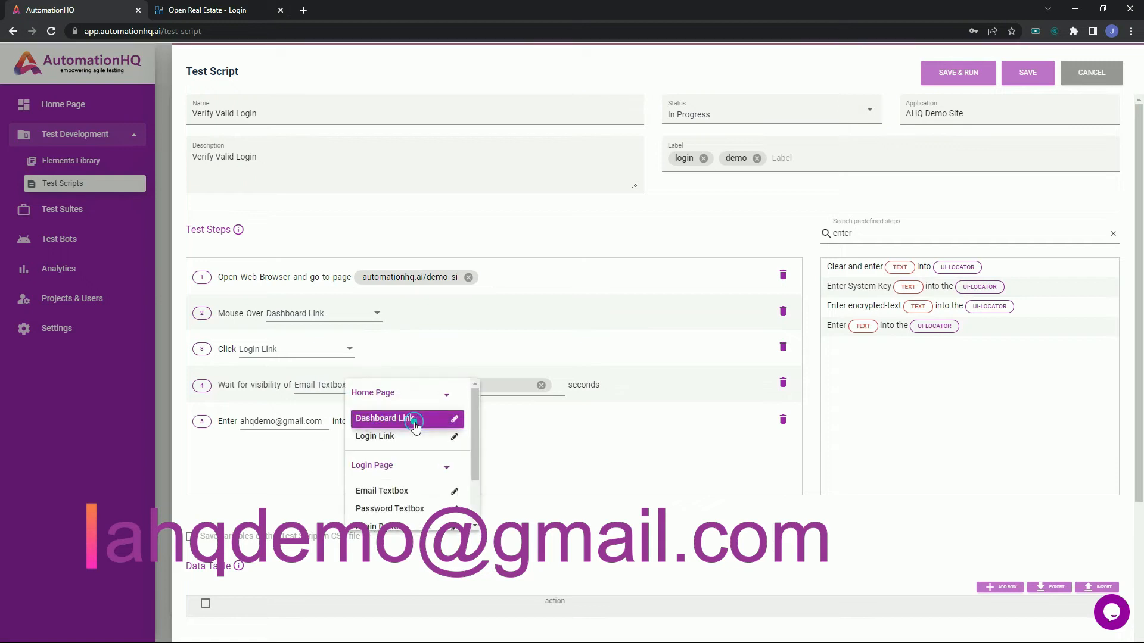
{"action": "left_click", "coordinate": [404, 490]}
Add a second Enter text step that puts the demo account's password into the Password Textbox.
{"action": "left_click_drag", "start_coordinate": [984, 328], "coordinate": [357, 462]}
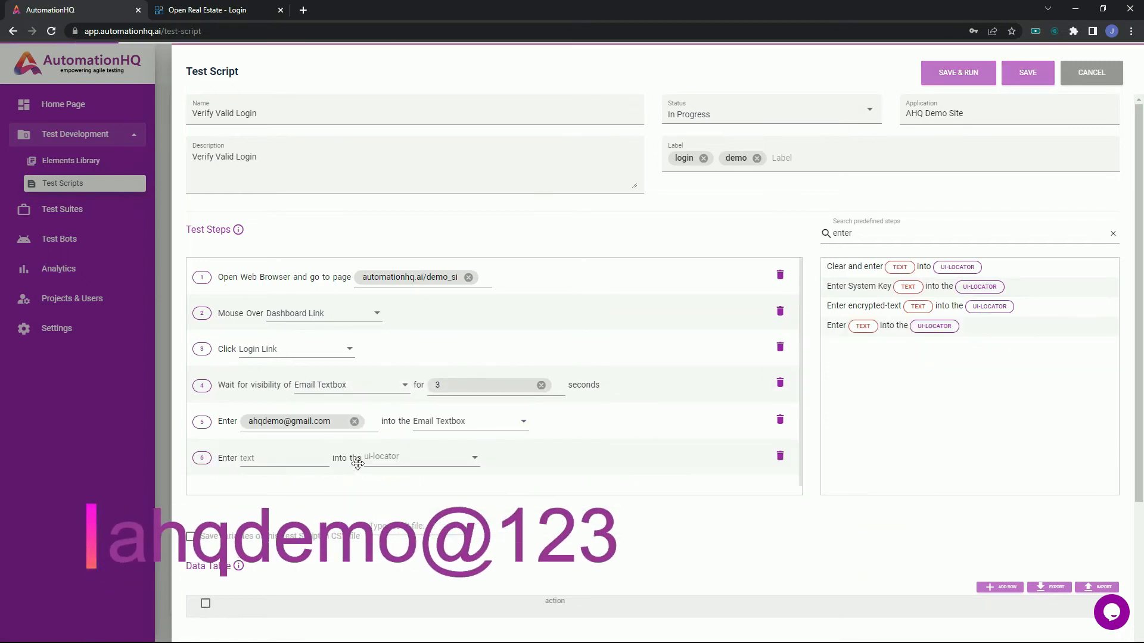
{"action": "left_click", "coordinate": [291, 463]}
{"action": "type", "text": "ahqdemo@123"}
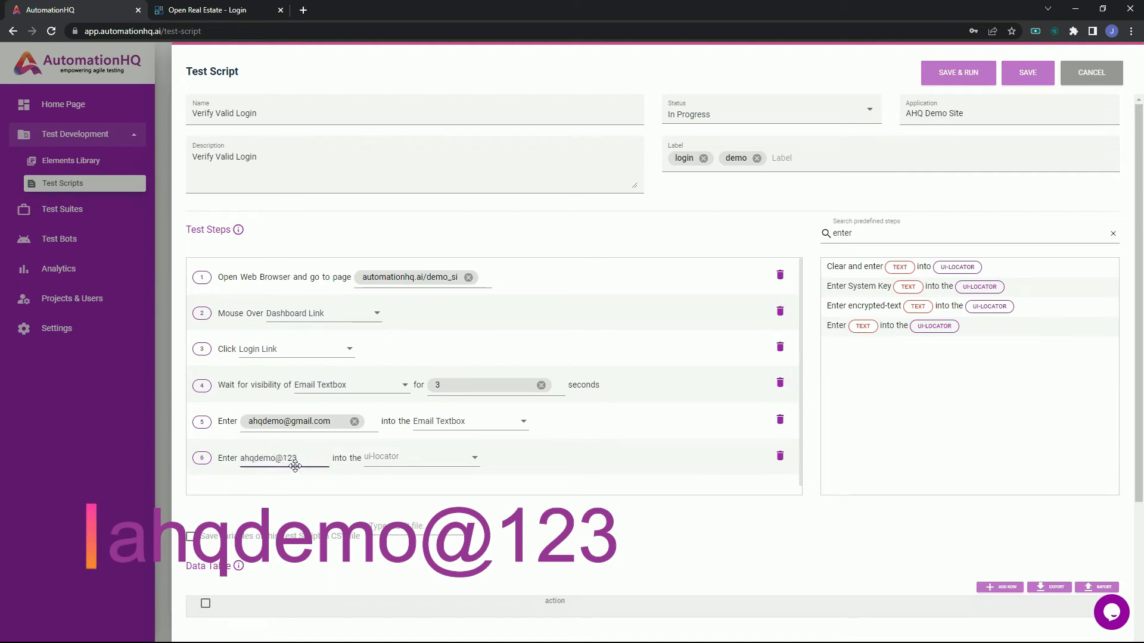
{"action": "left_click", "coordinate": [422, 465]}
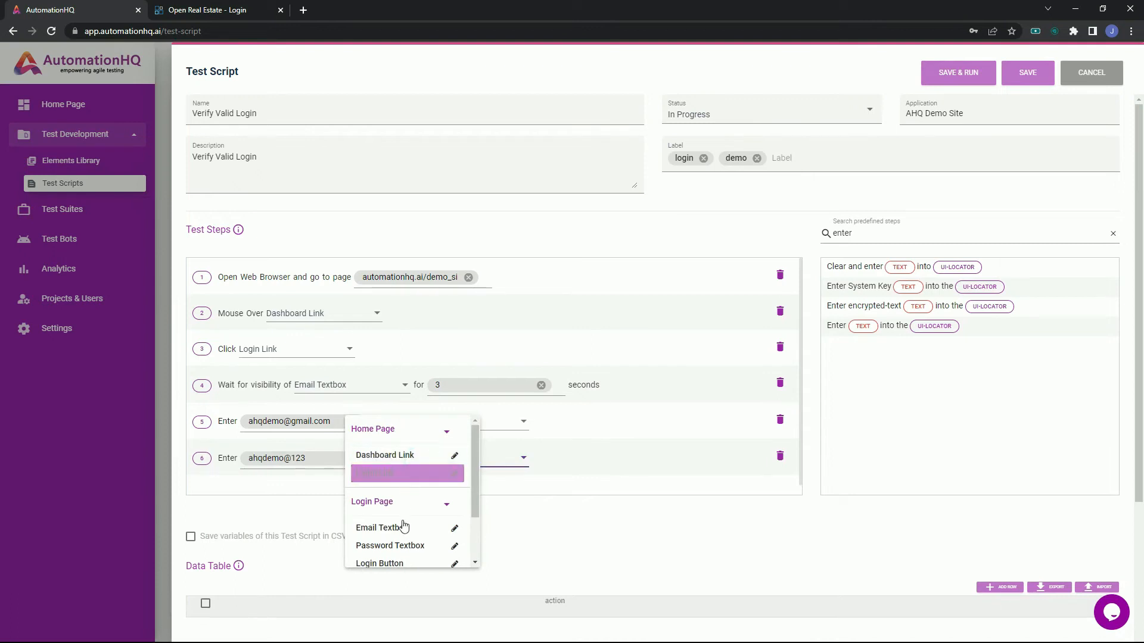
{"action": "left_click", "coordinate": [401, 544]}
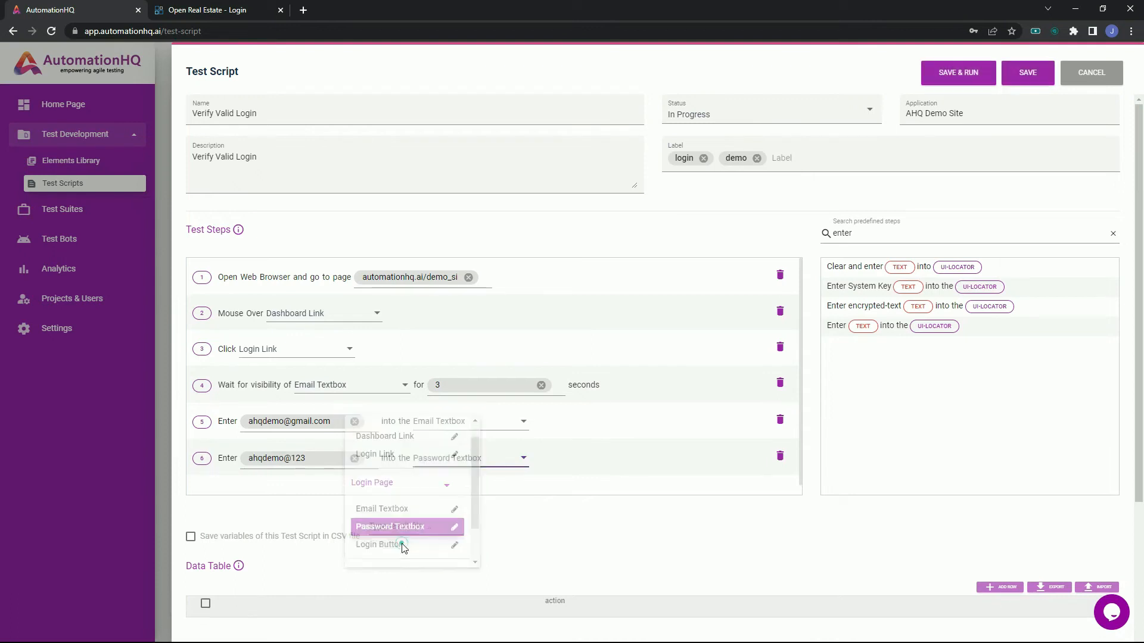
Clear the predefined-step search and add a Click step that targets the login page's Login Button.
{"action": "left_click", "coordinate": [1113, 233]}
{"action": "left_click_drag", "start_coordinate": [837, 364], "coordinate": [255, 467]}
{"action": "left_click", "coordinate": [272, 491]}
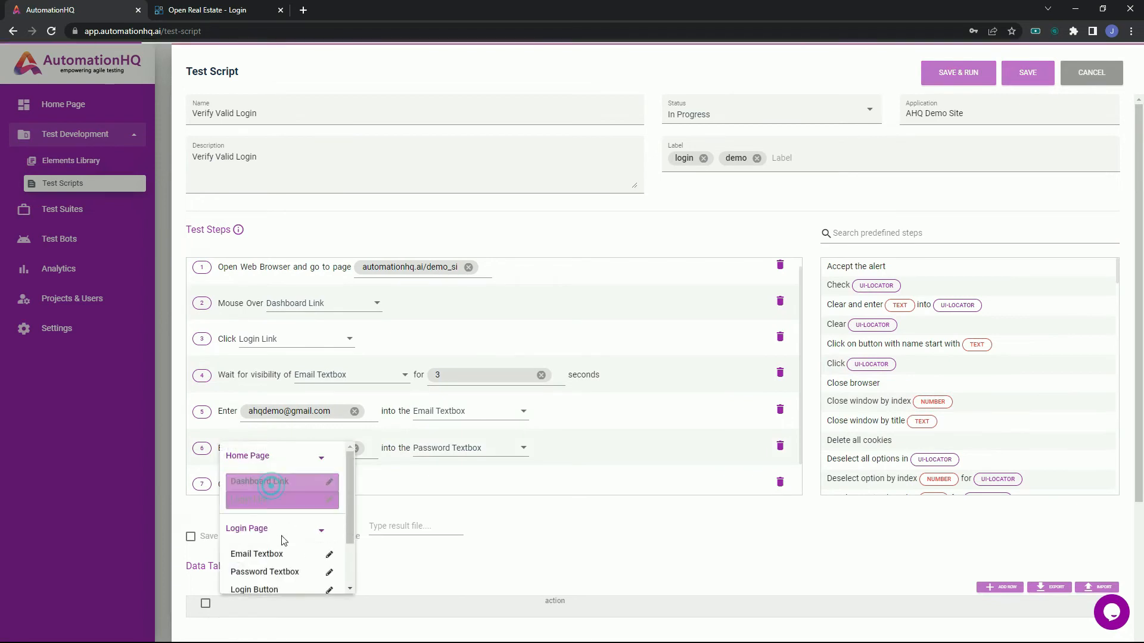
{"action": "left_click", "coordinate": [275, 587]}
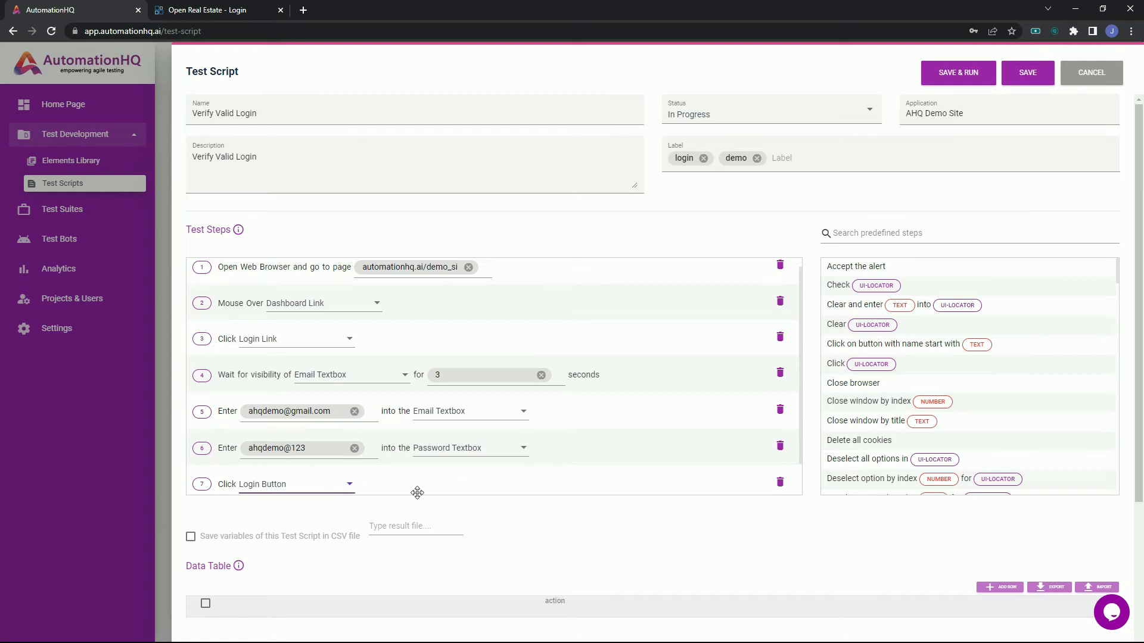
Find the visibility wait with "wa" and add it as a step waiting 3 seconds for the Logout Link.
{"action": "left_click", "coordinate": [871, 231]}
{"action": "type", "text": "wa"}
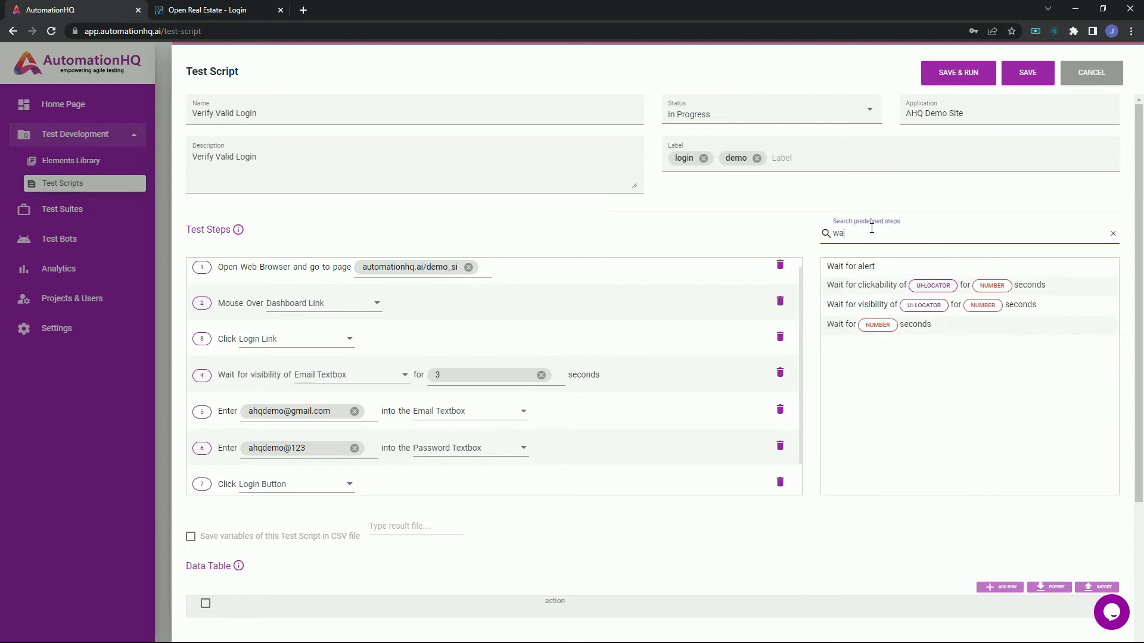
{"action": "left_click_drag", "start_coordinate": [864, 304], "coordinate": [531, 477]}
{"action": "left_click", "coordinate": [388, 453]}
{"action": "scroll", "coordinate": [346, 524], "scroll_direction": "down", "scroll_amount": 2}
{"action": "left_click", "coordinate": [329, 548]}
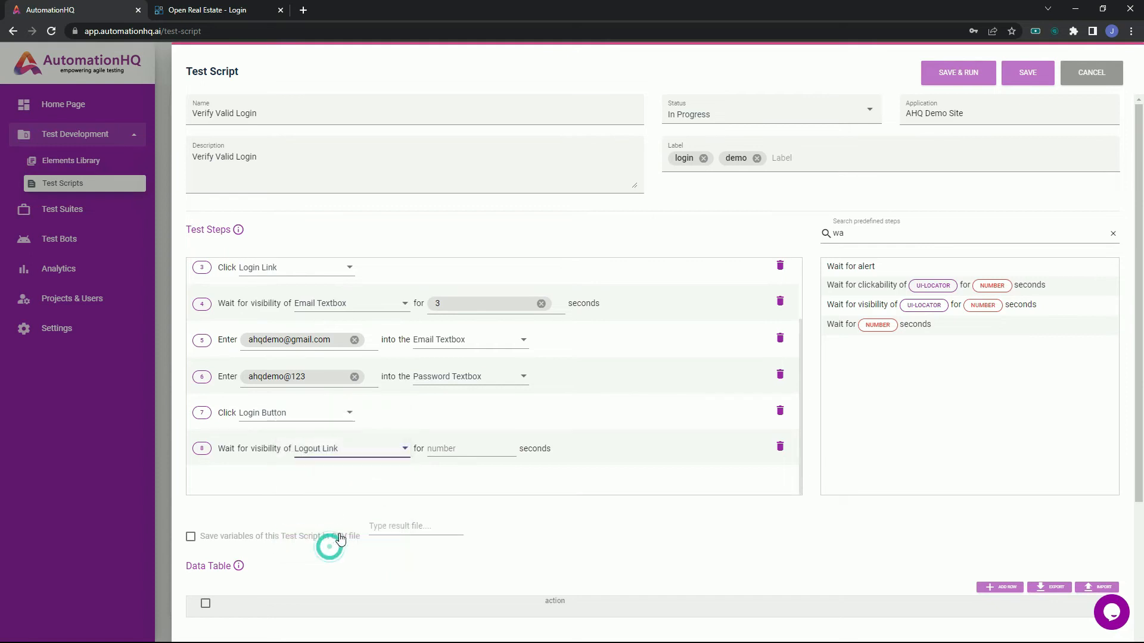
{"action": "left_click", "coordinate": [442, 449]}
{"action": "type", "text": "3"}
{"action": "left_click", "coordinate": [524, 477]}
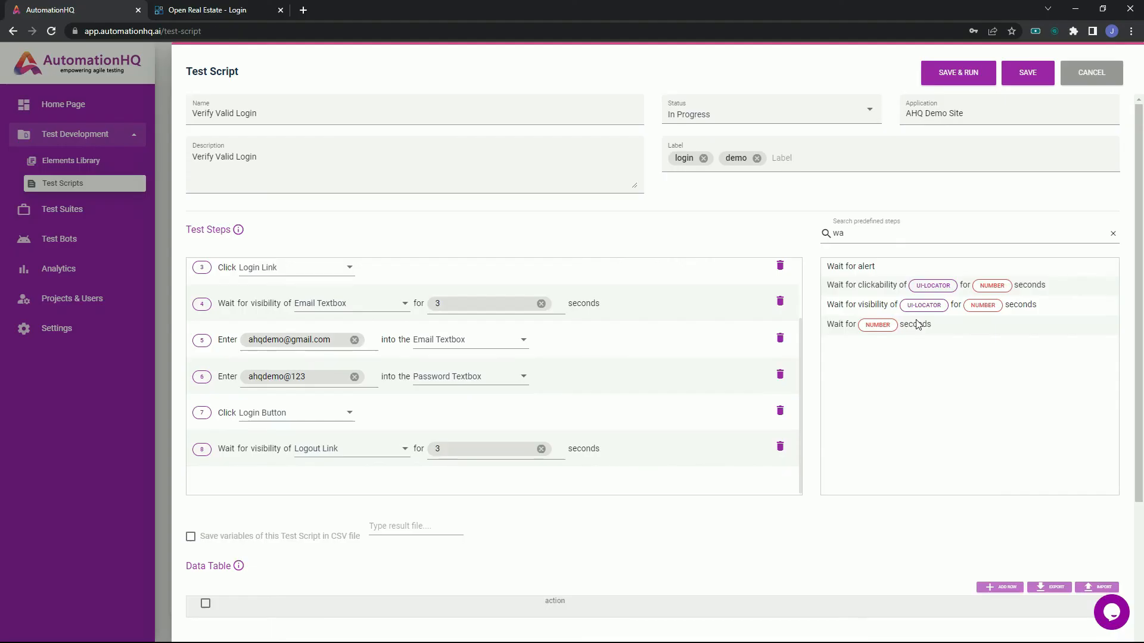
Search the predefined steps for "expec" and add "Verify that text appears in the page element" to the test steps.
{"action": "left_click", "coordinate": [1112, 234]}
{"action": "left_click", "coordinate": [1071, 234]}
{"action": "type", "text": "exped"}
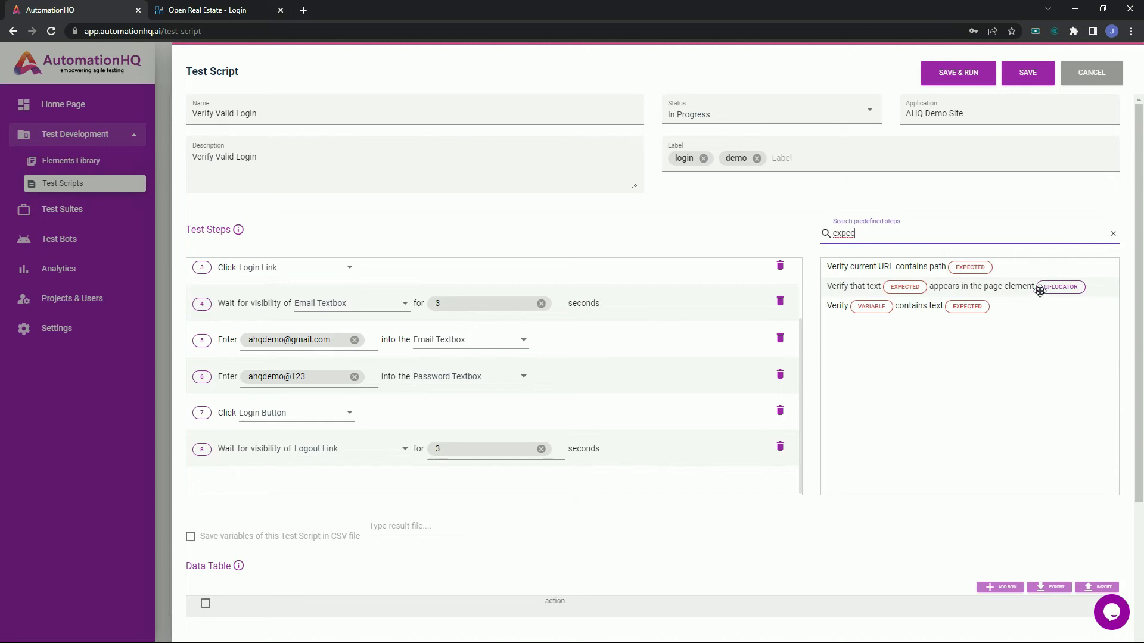
{"action": "left_click_drag", "start_coordinate": [1039, 290], "coordinate": [681, 353]}
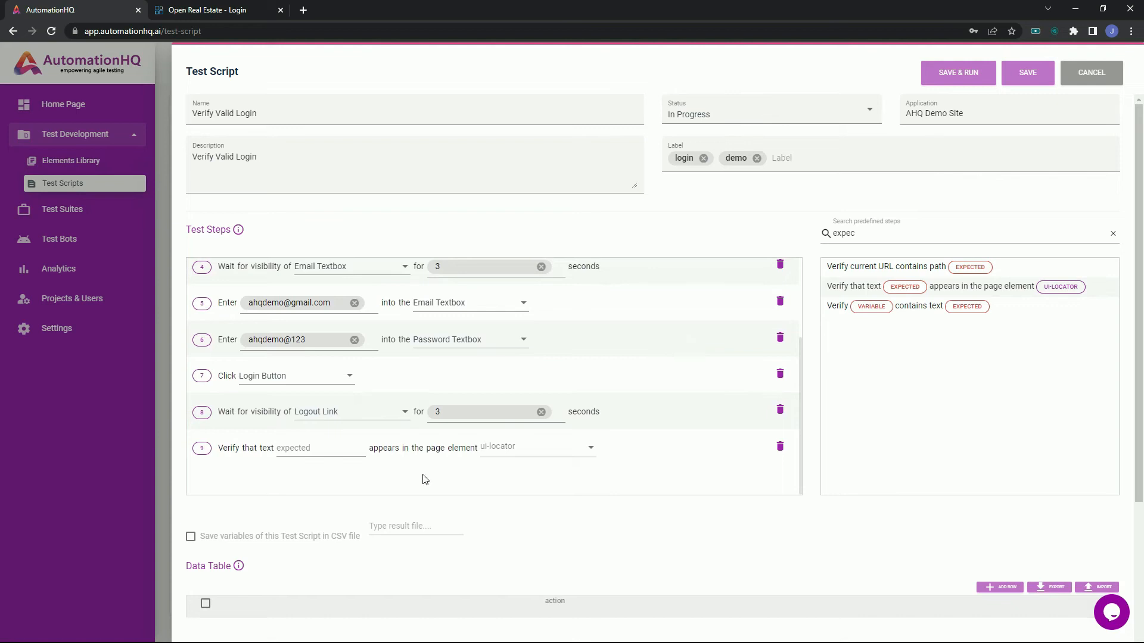
Set the text verification step to expect "(AHQ Demo) Log out" in the Logout Link element.
{"action": "left_click", "coordinate": [332, 454]}
{"action": "type", "text": "(AHQ Demo) Logo"}
{"action": "key", "text": "BackSpace"}
{"action": "type", "text": "out"}
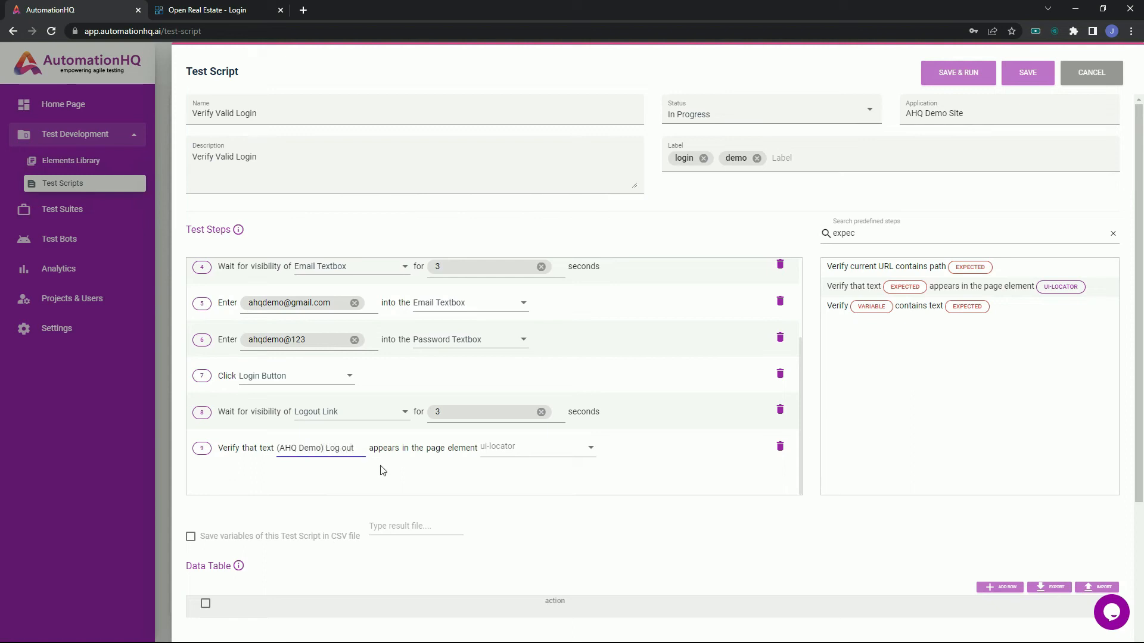
{"action": "left_click", "coordinate": [380, 468]}
{"action": "left_click", "coordinate": [593, 449]}
{"action": "scroll", "coordinate": [583, 513], "scroll_direction": "down", "scroll_amount": 1}
{"action": "left_click", "coordinate": [585, 541]}
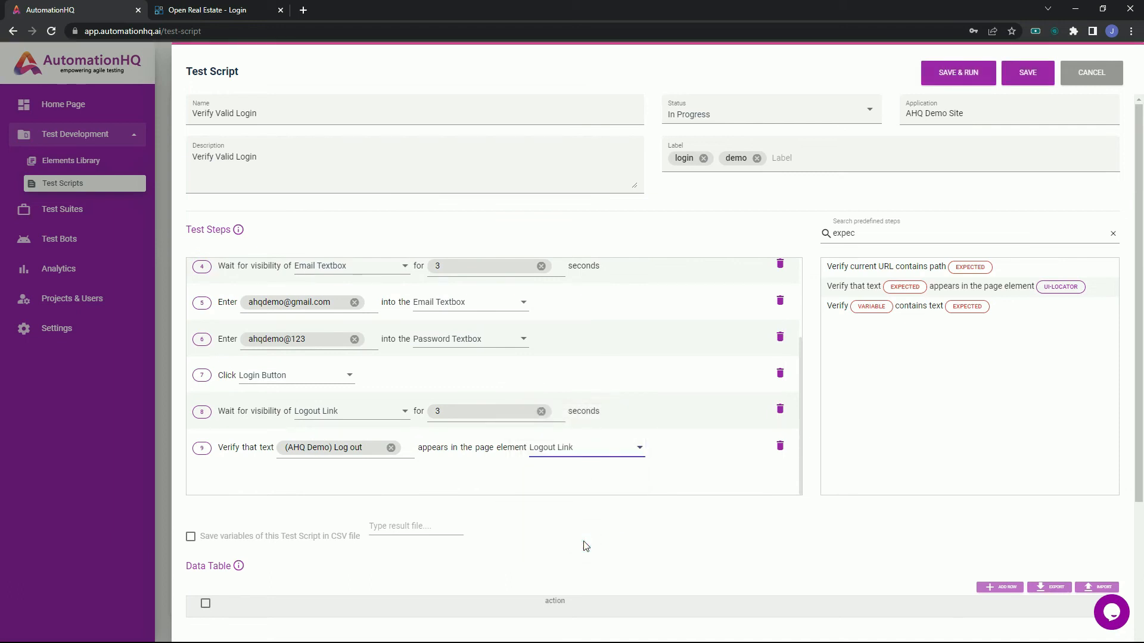
Find "Verify current URL contains path" with "url", add it with the expected path /usercpanel, and save the test script.
{"action": "left_click", "coordinate": [1112, 232]}
{"action": "type", "text": "url"}
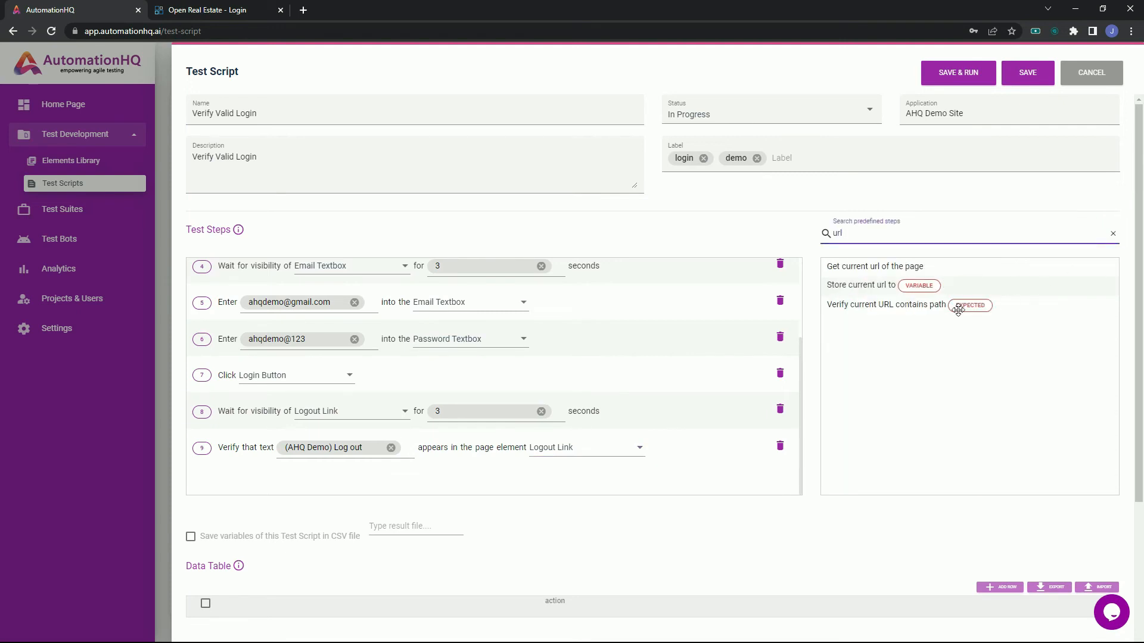
{"action": "left_click_drag", "start_coordinate": [949, 305], "coordinate": [649, 485]}
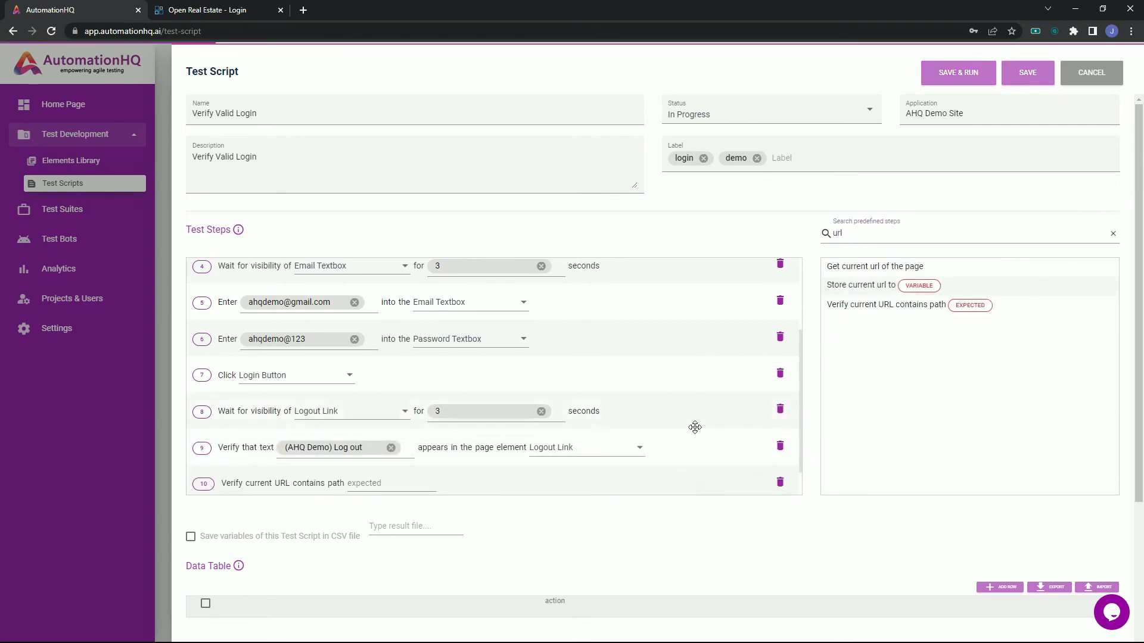
{"action": "left_click", "coordinate": [391, 448]}
{"action": "type", "text": "/usercpanel"}
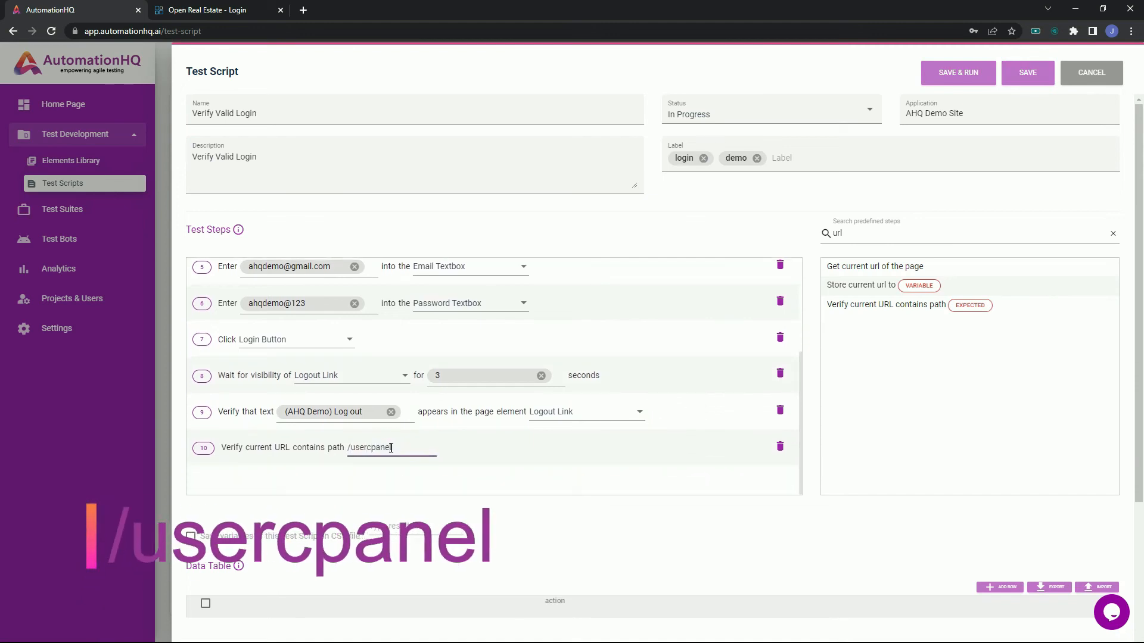
{"action": "left_click", "coordinate": [478, 480]}
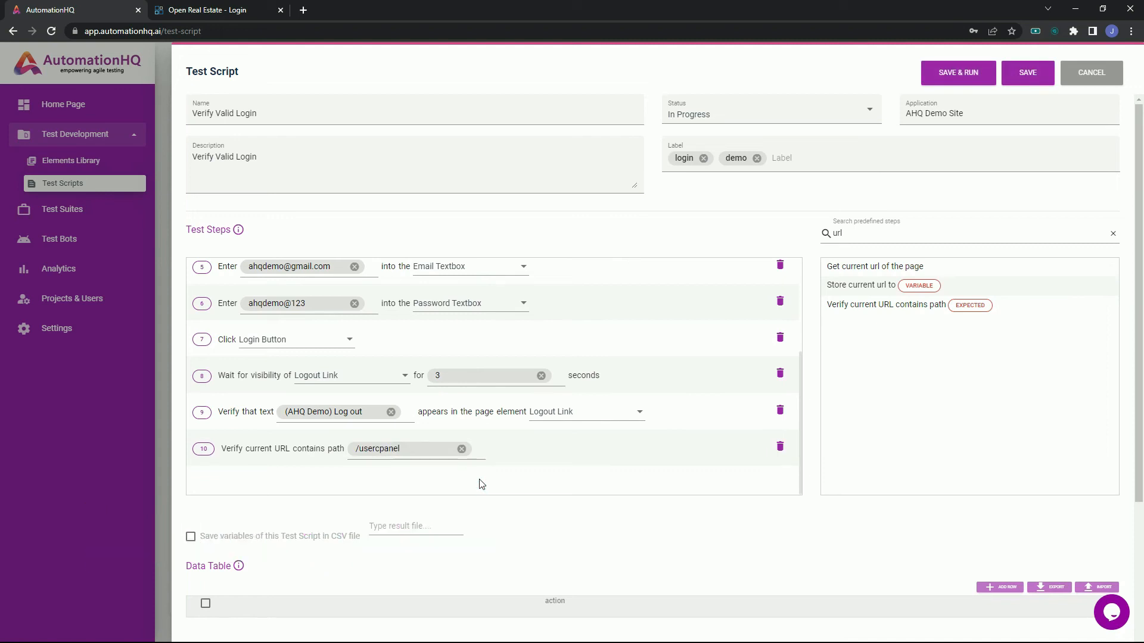
{"action": "left_click", "coordinate": [1034, 79]}
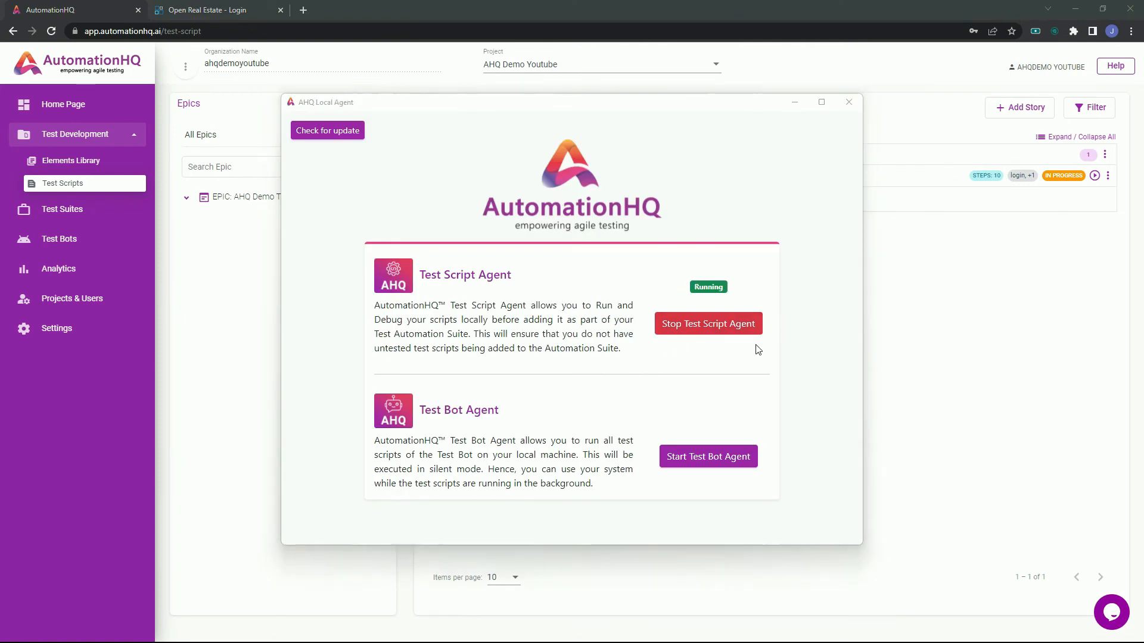
Switch from the AHQ Local Agent back to AutomationHQ and run the Verify Valid Login script in debug mode.
{"action": "key", "text": "alt+Tab"}
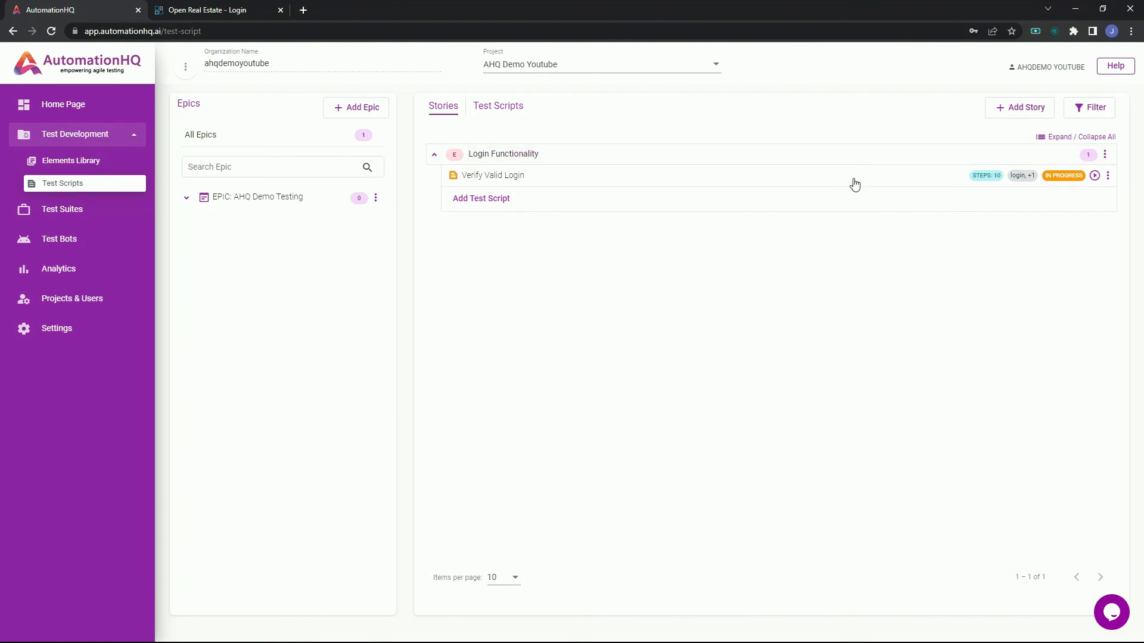
{"action": "left_click", "coordinate": [1093, 178]}
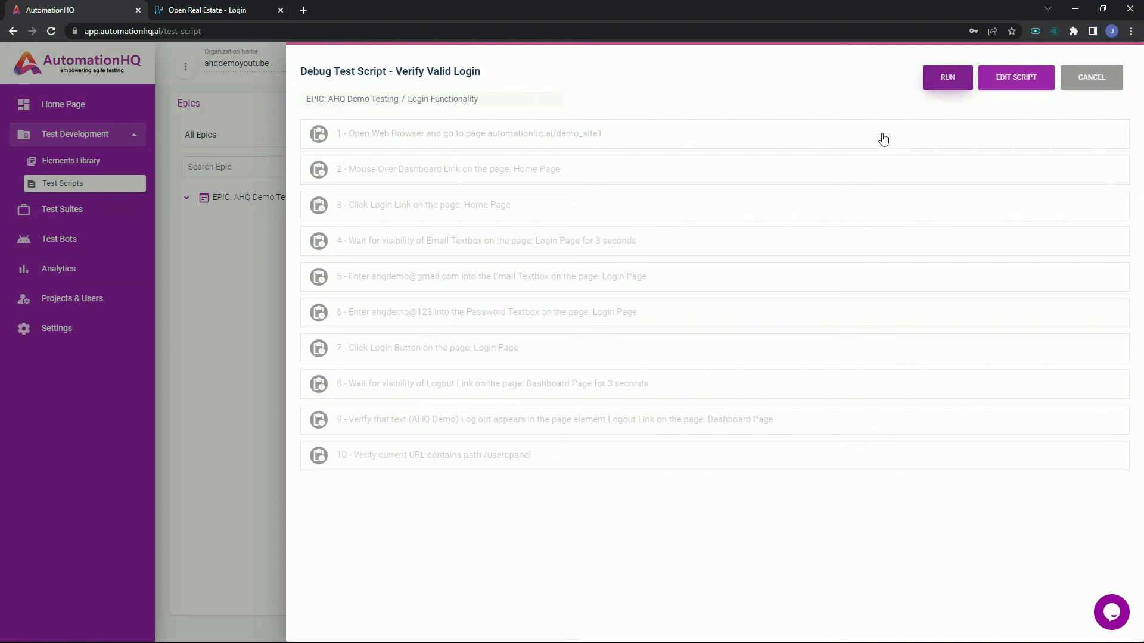
{"action": "left_click", "coordinate": [940, 92]}
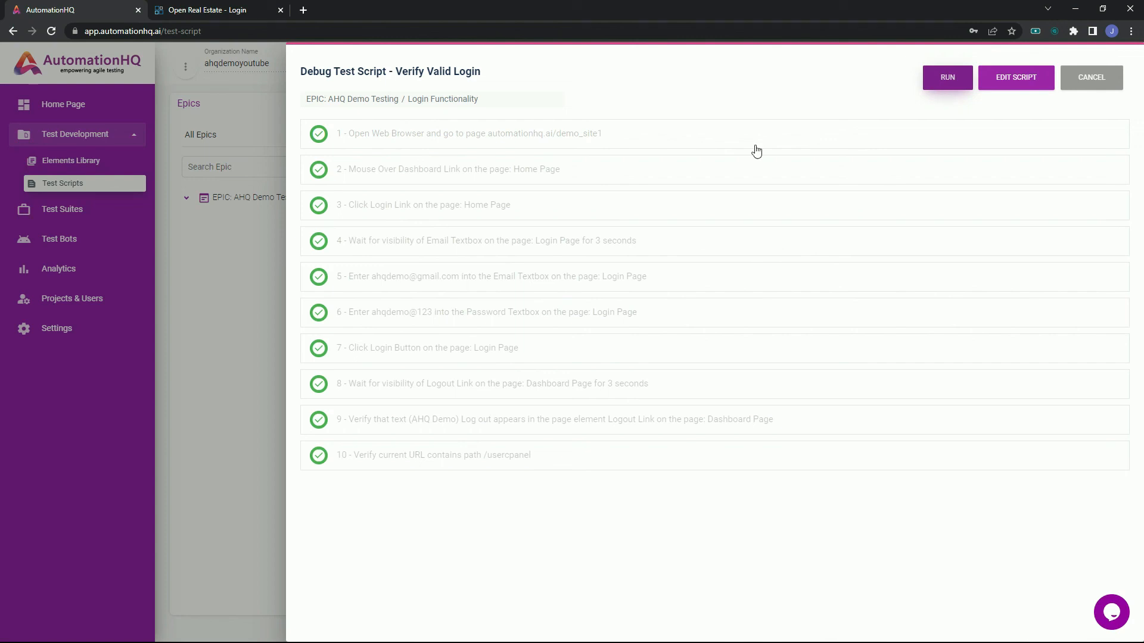
Open the Verify Valid Login script for editing, set its status to Ready and save it.
{"action": "left_click", "coordinate": [1041, 88]}
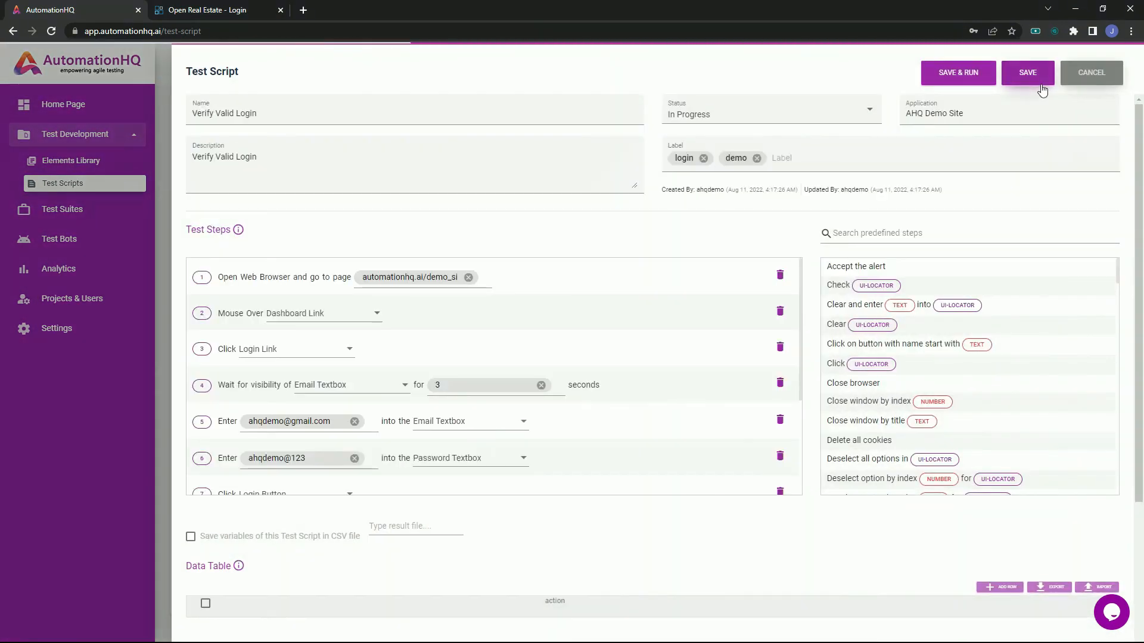
{"action": "left_click", "coordinate": [783, 123]}
{"action": "left_click", "coordinate": [784, 123]}
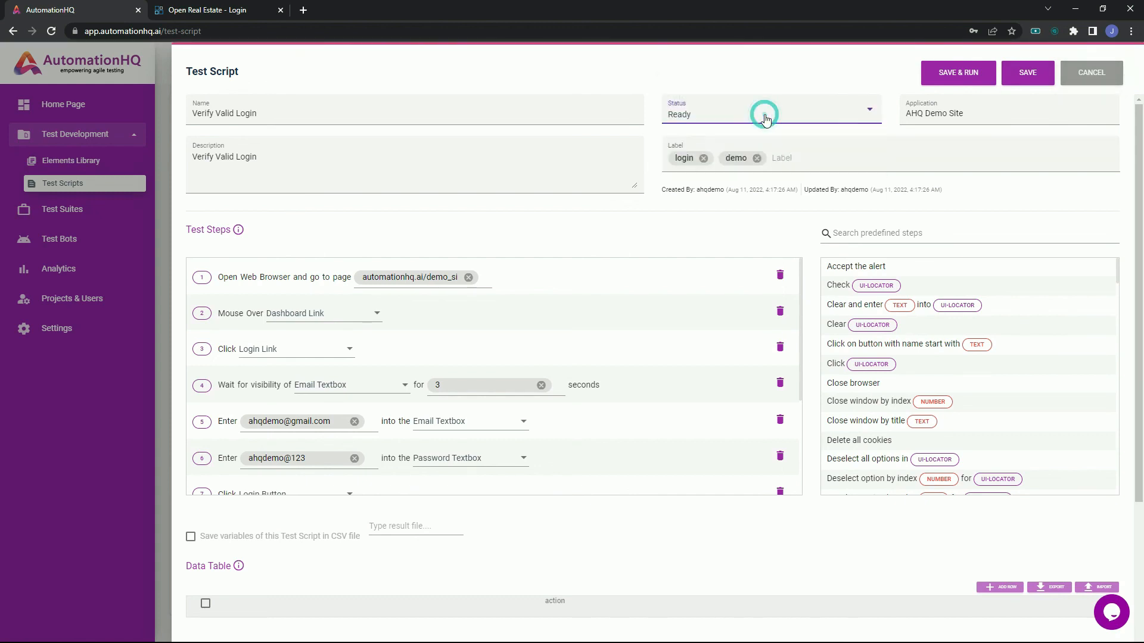
{"action": "left_click", "coordinate": [1028, 76]}
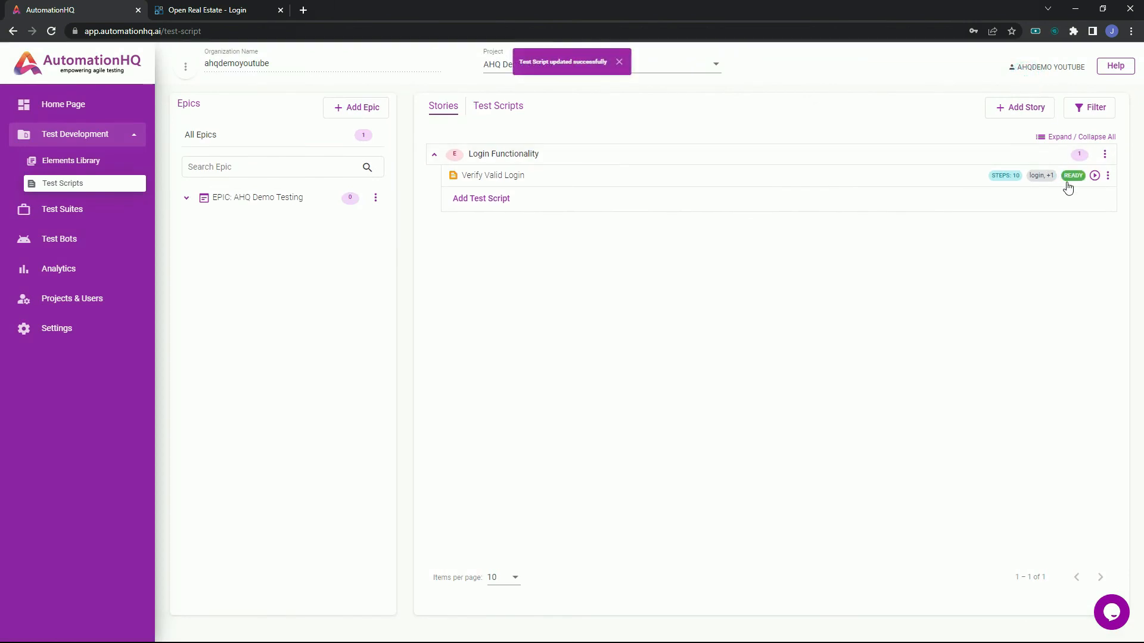